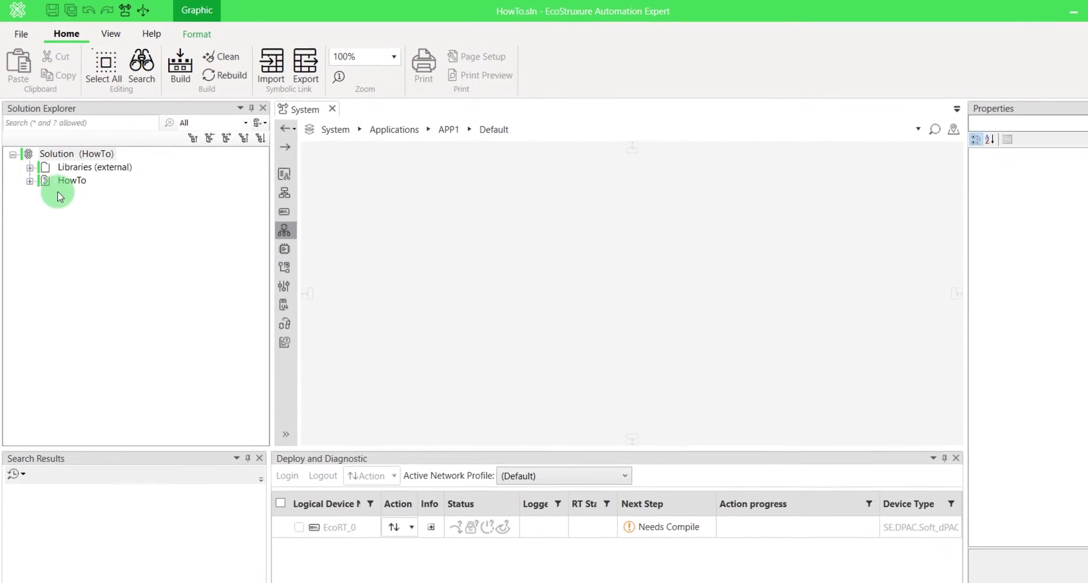
Step: Expand Libraries (external) to reveal Standard.OPCUAClient and scroll down to the HowTo project node
click(29, 167)
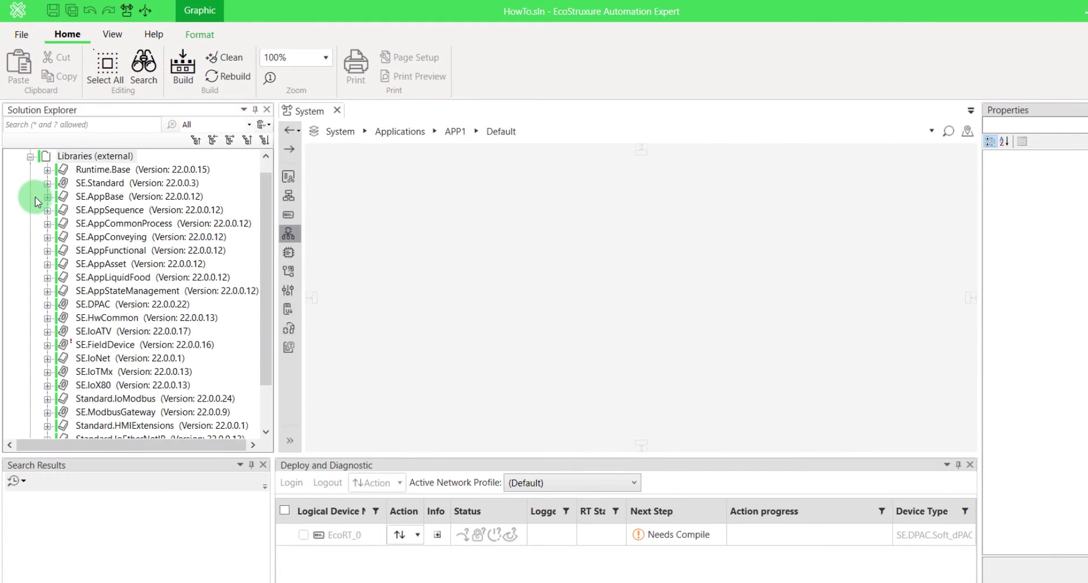
scroll(35, 198, down, 2)
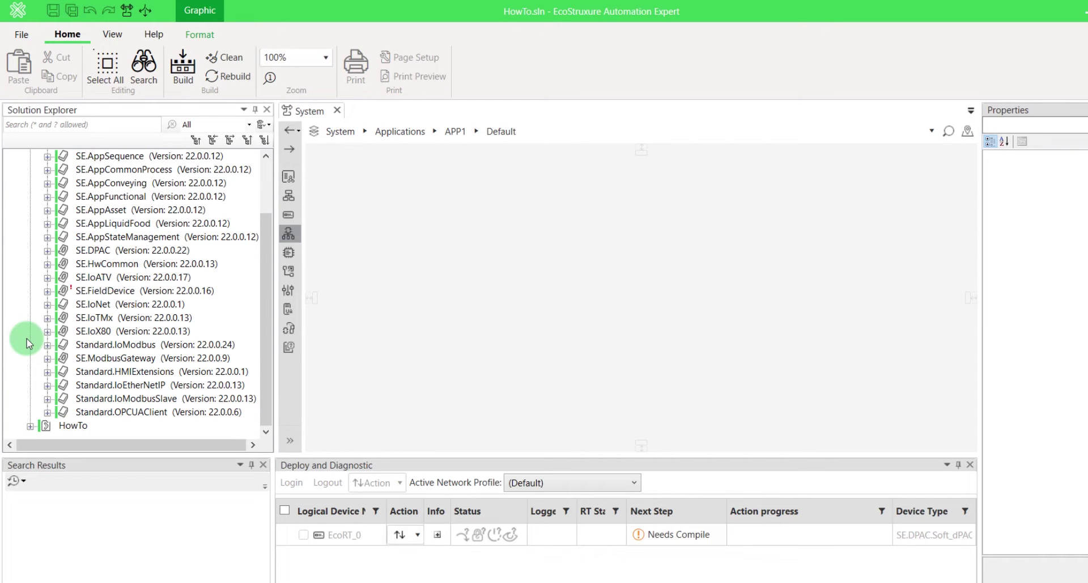
right_click(67, 425)
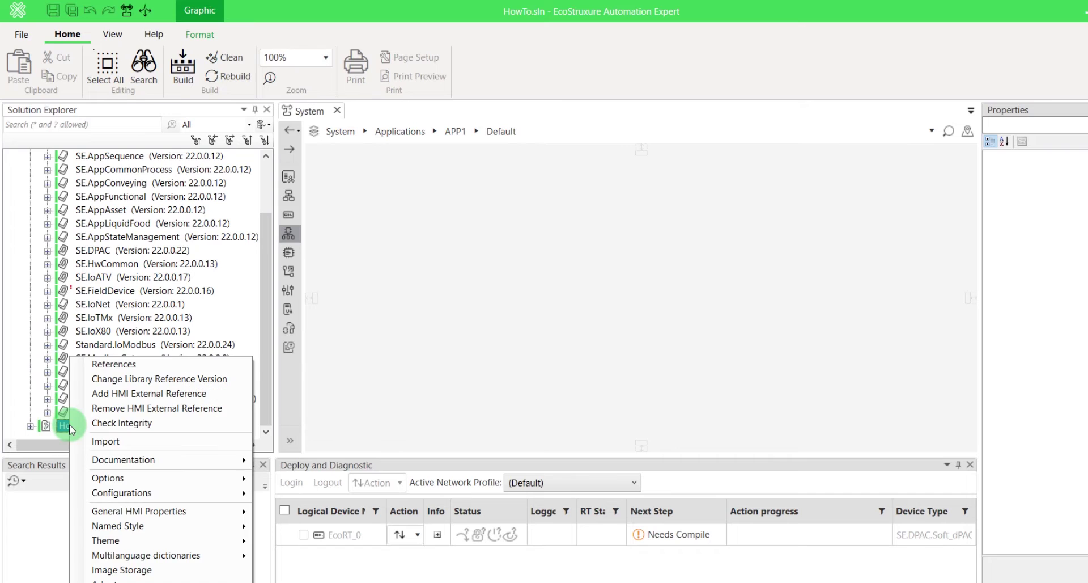
Step: Enable OPCUA Client configuration in HowTo's IEC61499 Settings and save the project
mouse_move(181, 482)
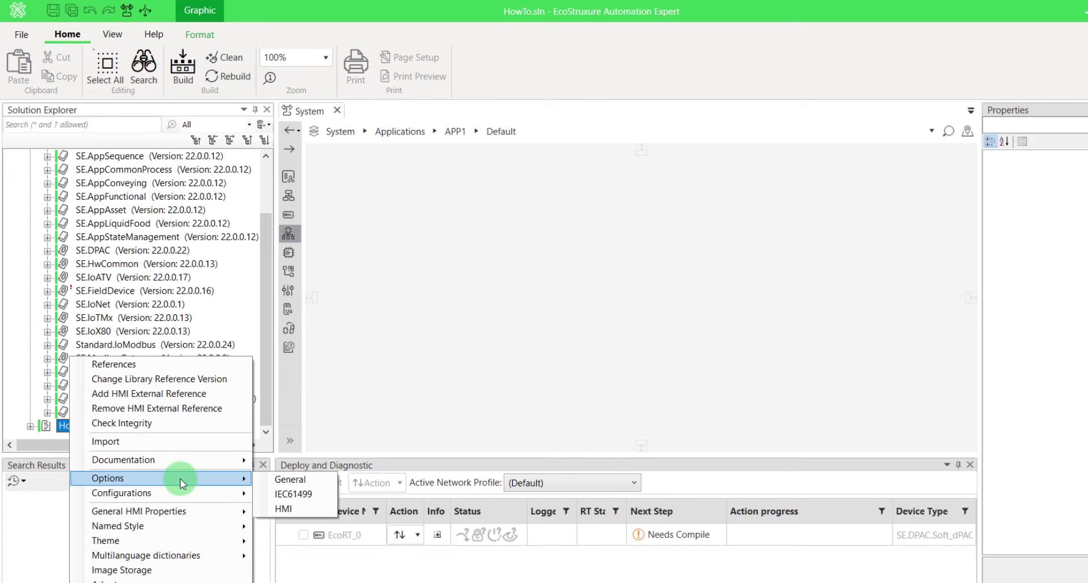
click(327, 498)
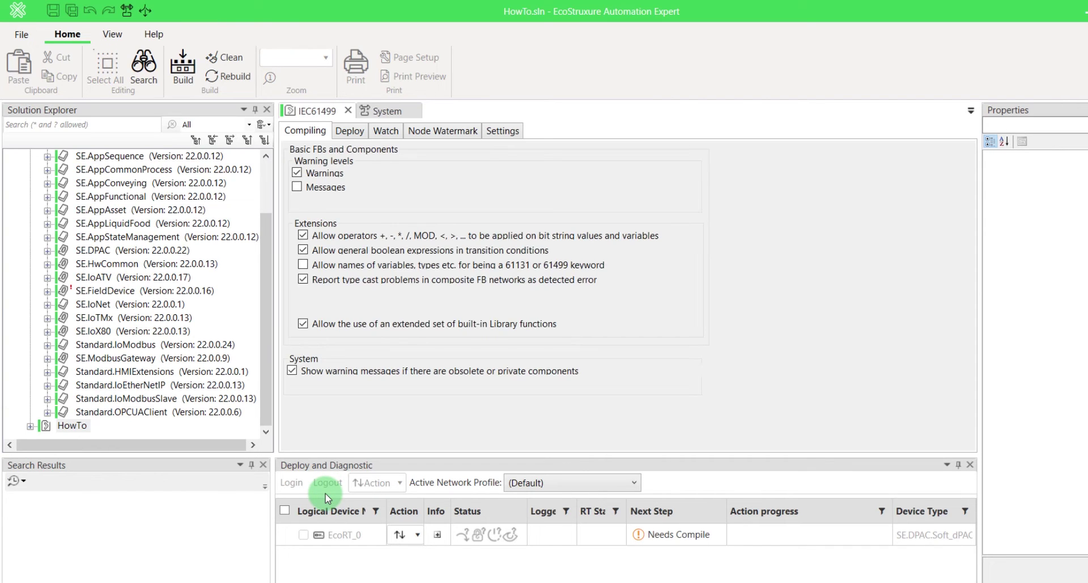
click(502, 131)
click(302, 168)
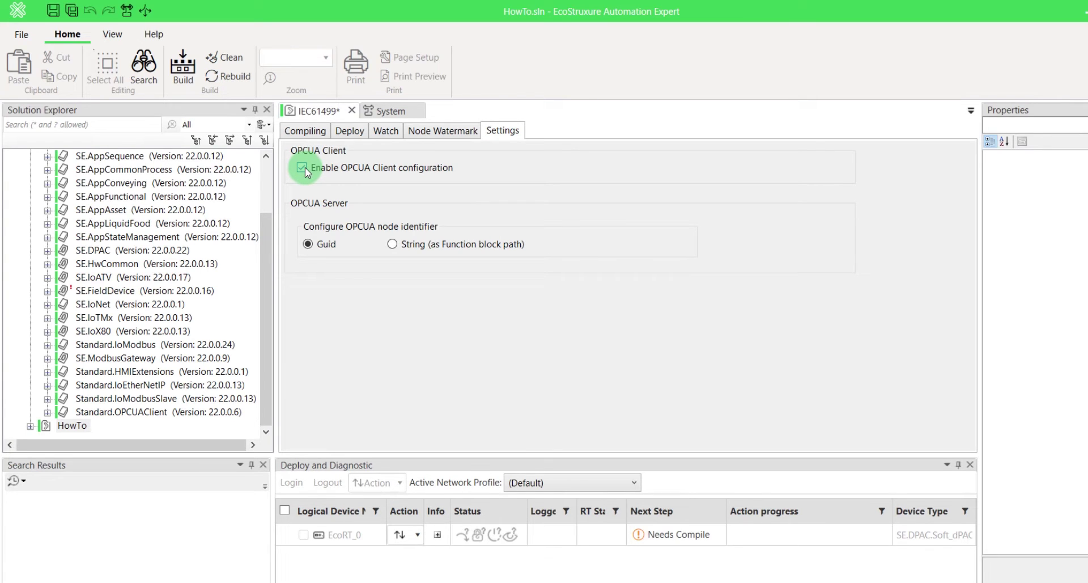
key(ctrl+s)
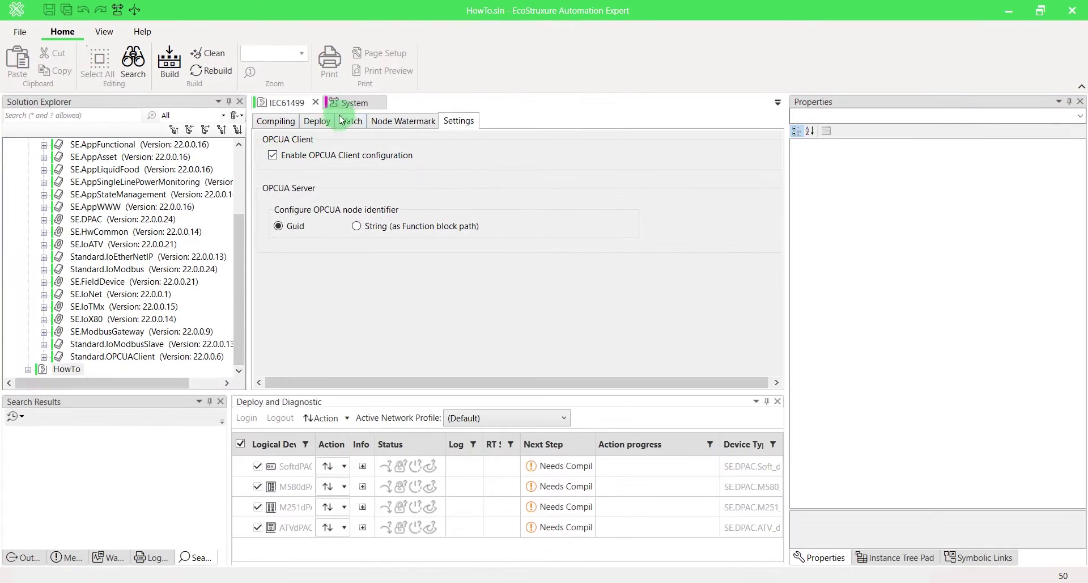
click(350, 104)
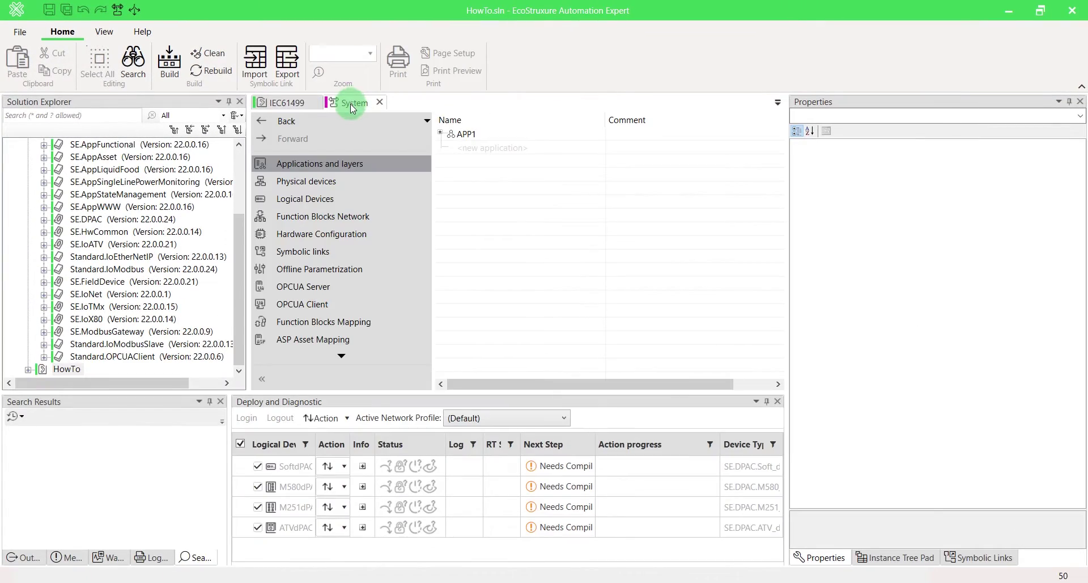
Step: Show SoftdPAC's Runtime Configuration > Communication > OPCUA Client properties under Logical Devices
click(317, 202)
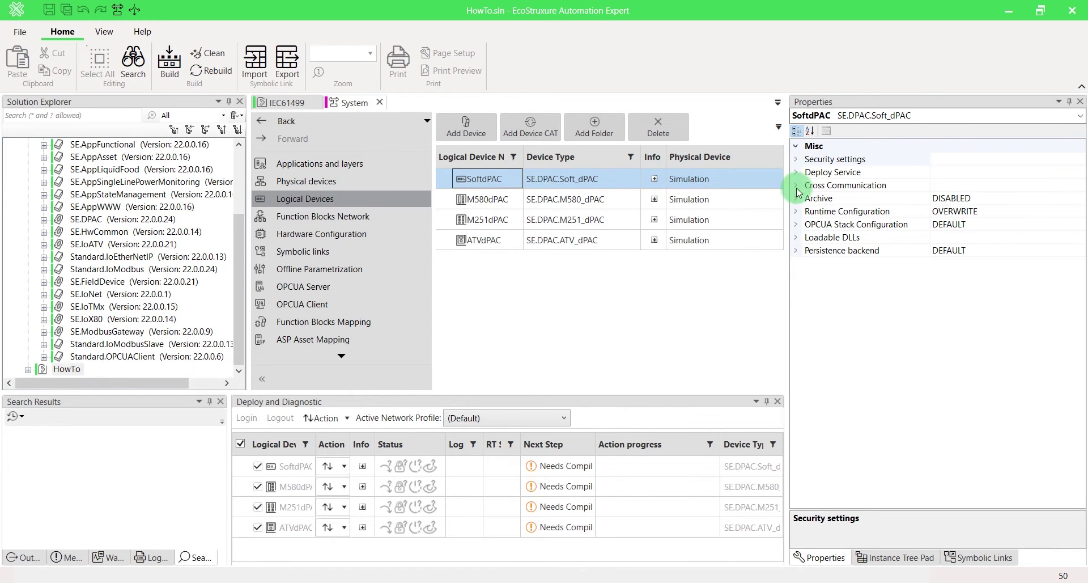
click(796, 211)
click(808, 250)
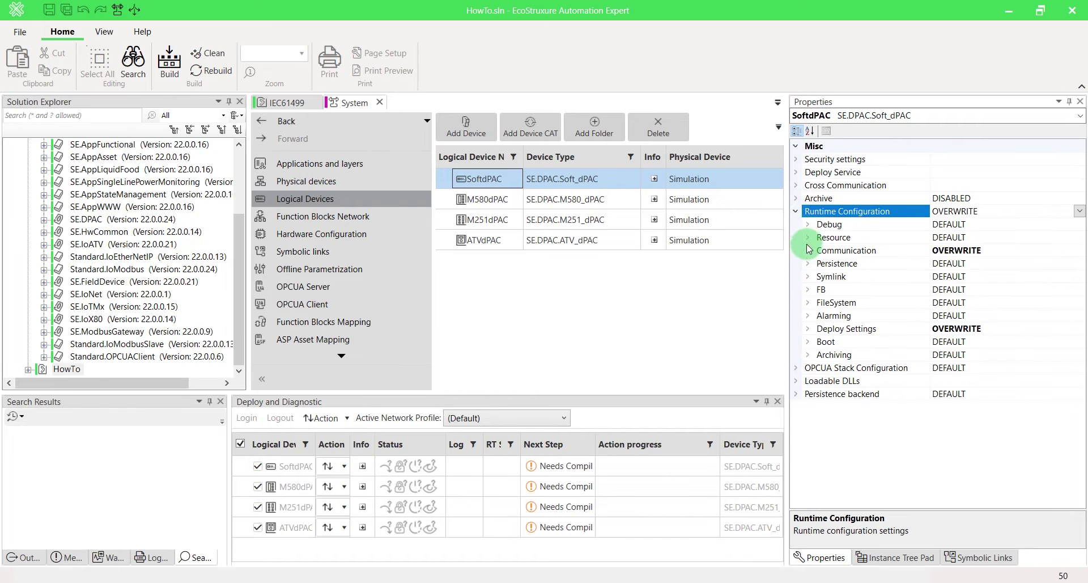
click(819, 329)
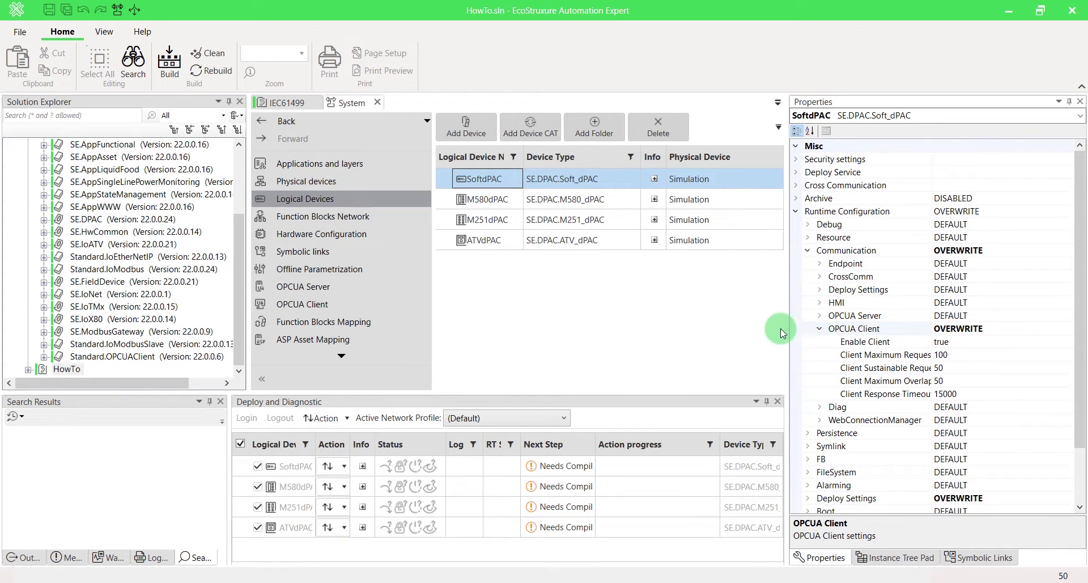
Step: Open the APP1 application's function block editor from Applications and layers
click(359, 164)
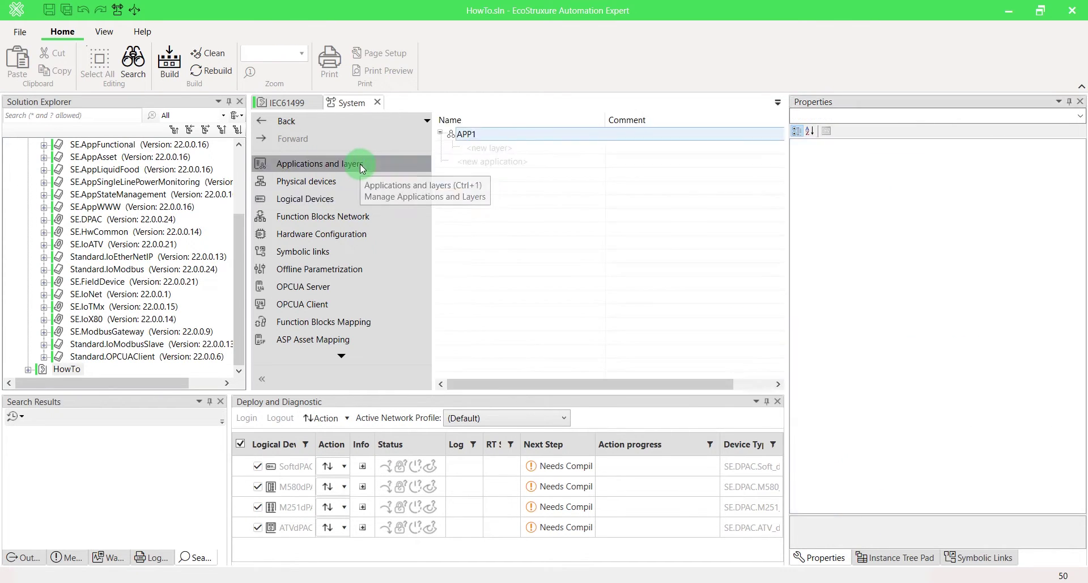
click(262, 376)
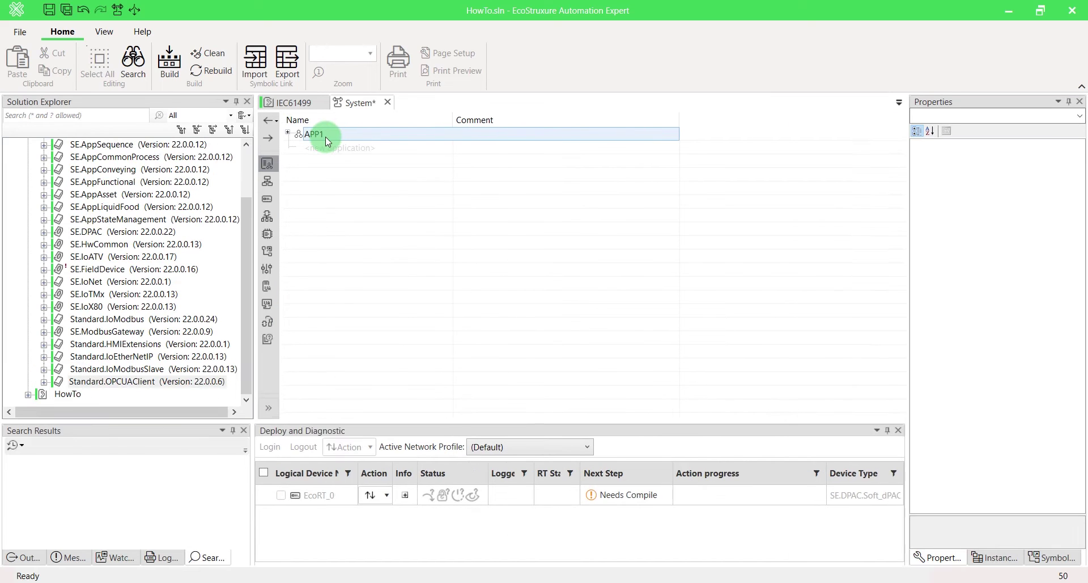
double_click(325, 137)
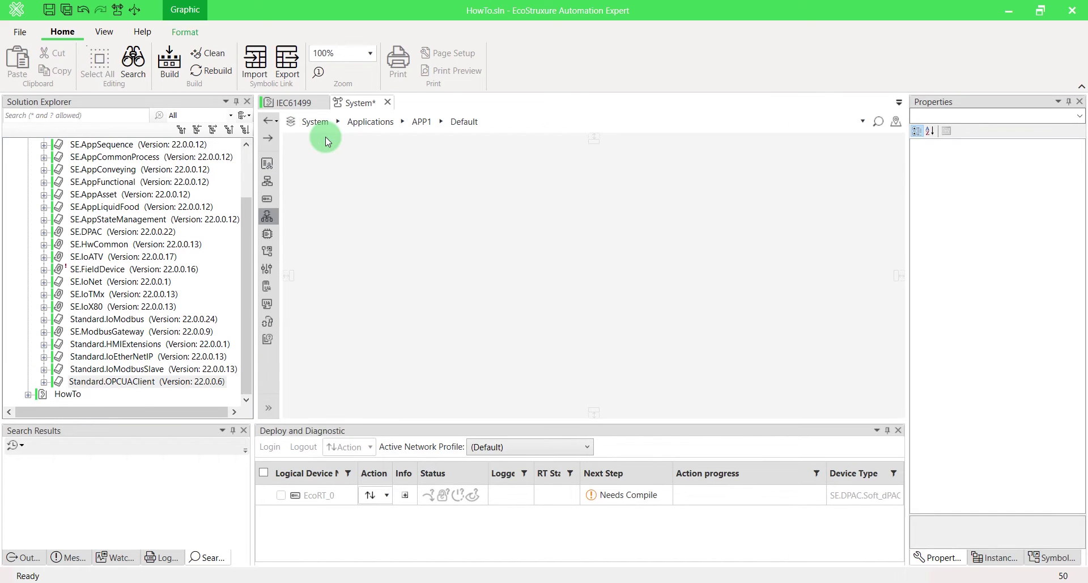
Step: Drag OPCUA_CONNECT from Standard.OPCUAClient > Service onto the APP1 canvas as FB1
click(44, 380)
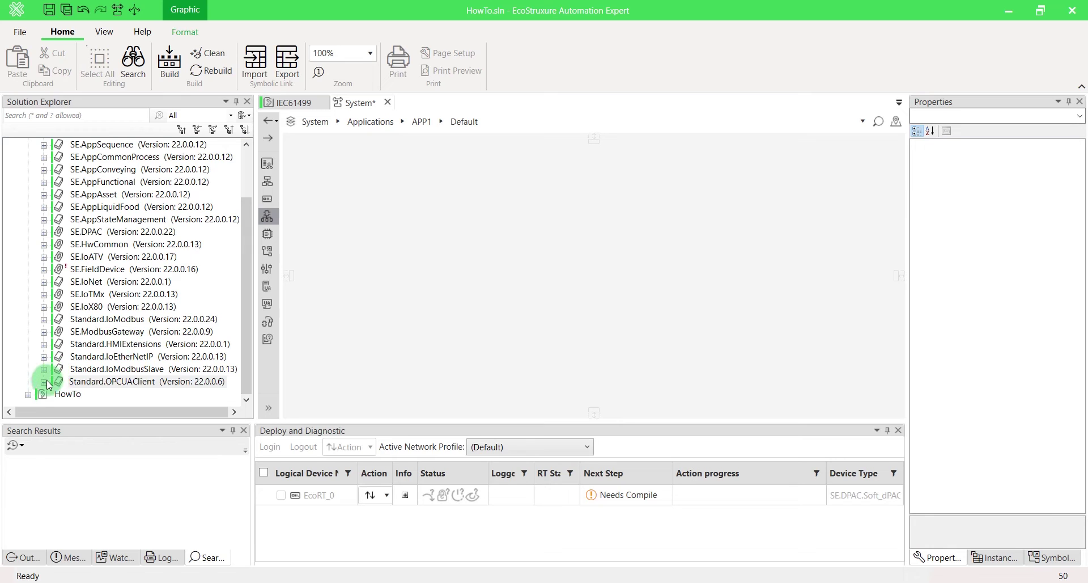
double_click(67, 381)
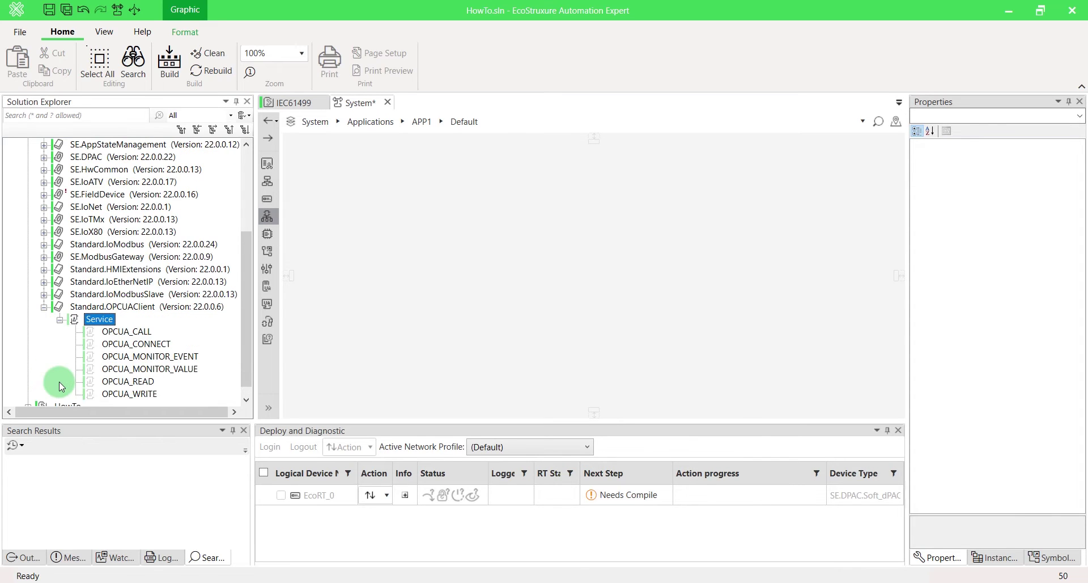
click(127, 345)
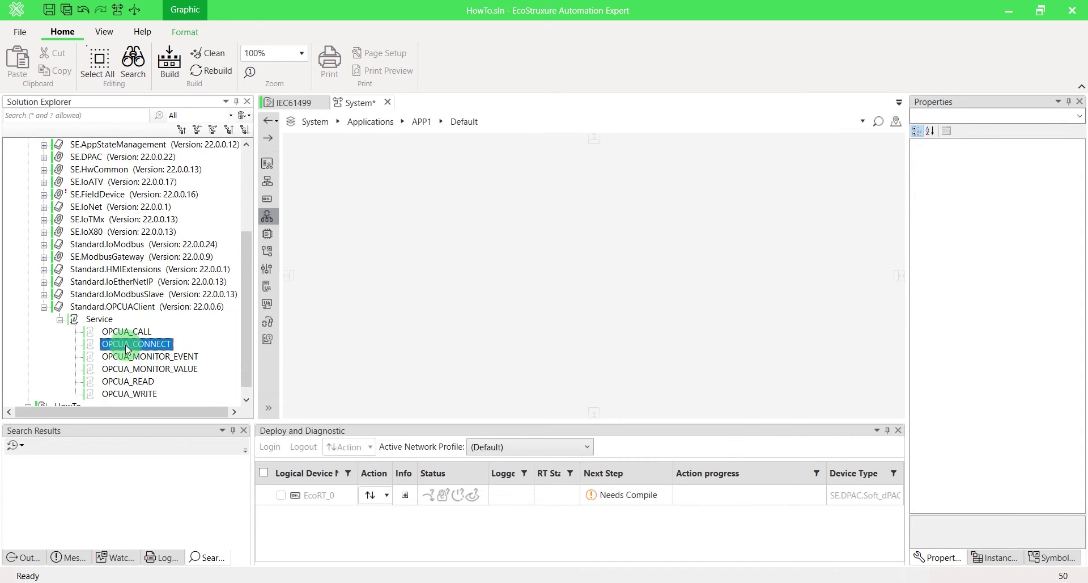
drag(126, 349, 416, 185)
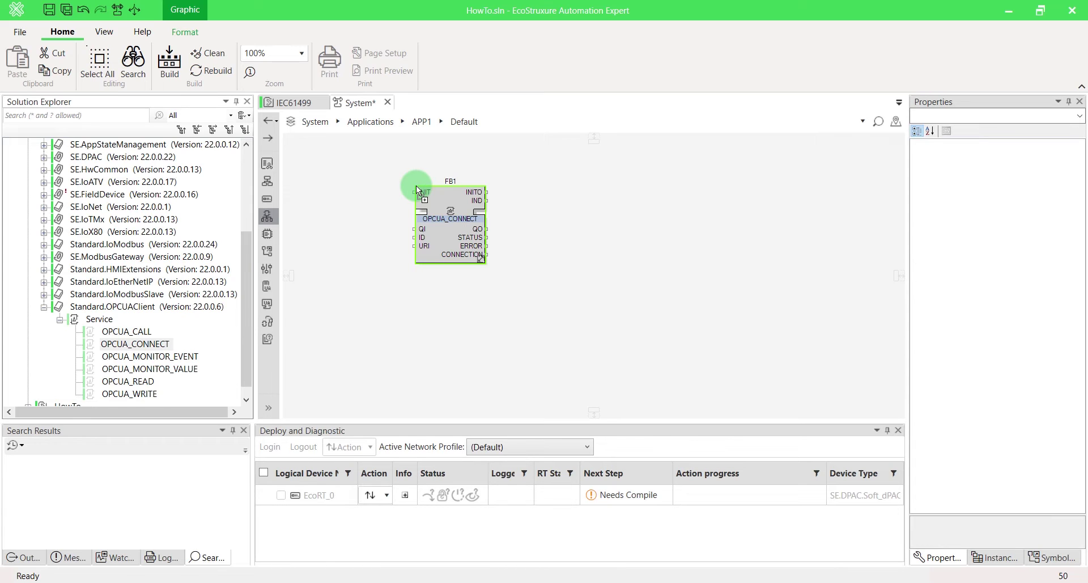
right_click(422, 228)
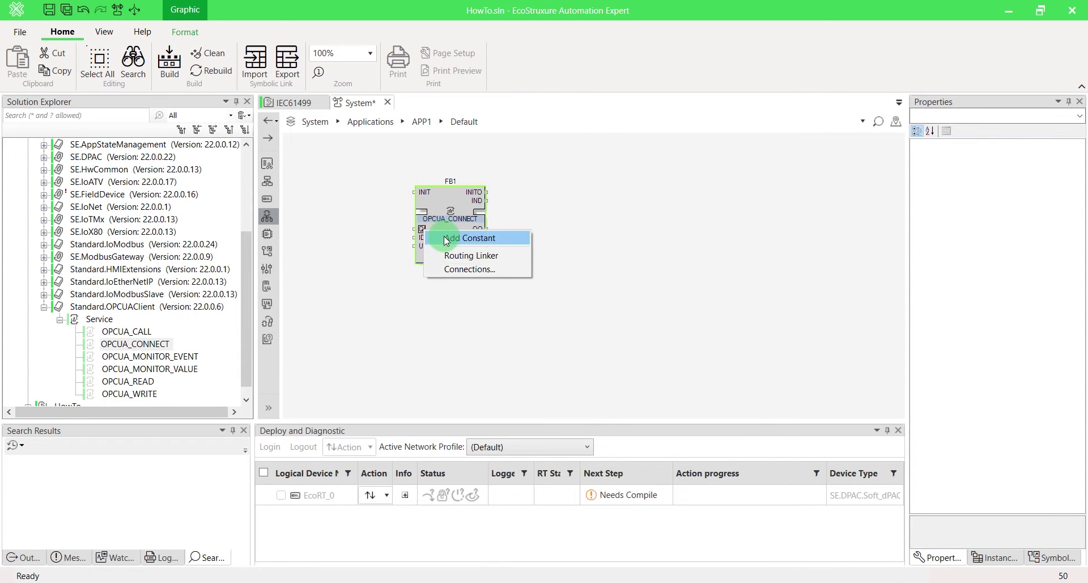
Step: Give FB1 constants: QI TRUE, ID 'UACPP Server', URI 'opc.tcp://127.0.0.1:48010'
click(446, 240)
key(Return)
right_click(421, 238)
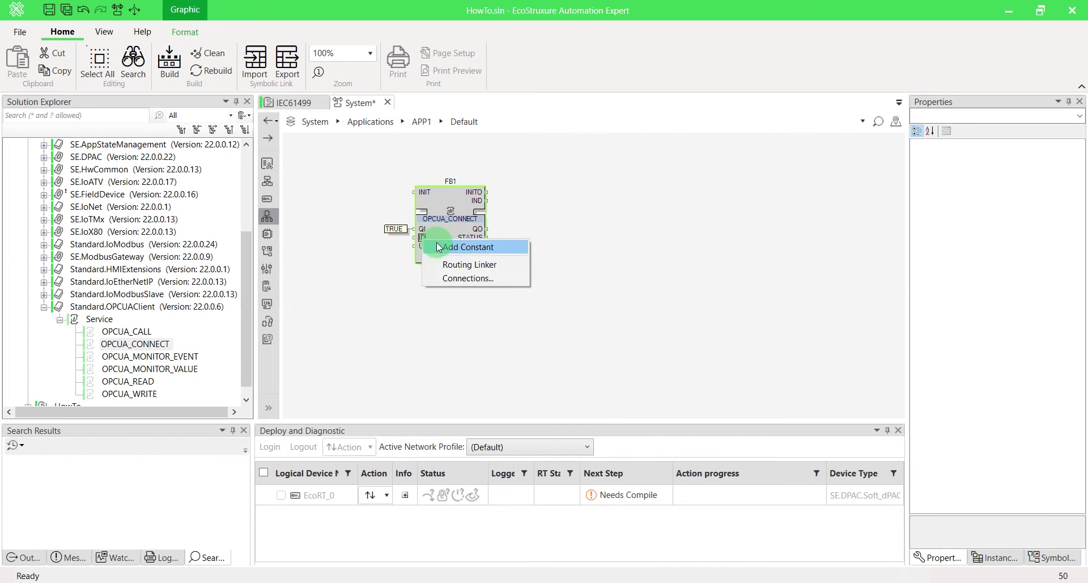
click(438, 247)
text(')
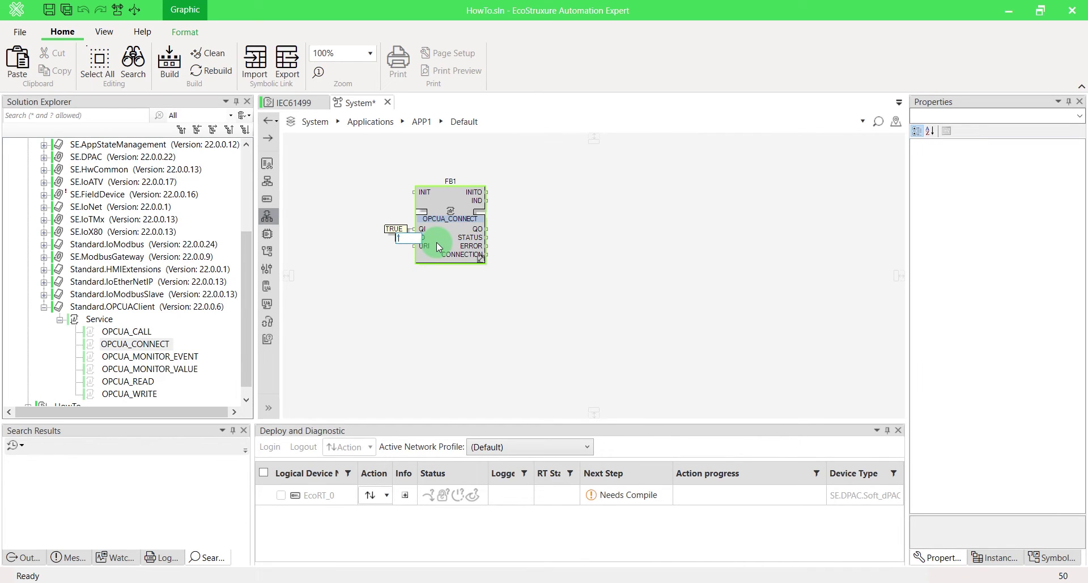
text(UAC)
text(PP Serve)
text(r')
key(Return)
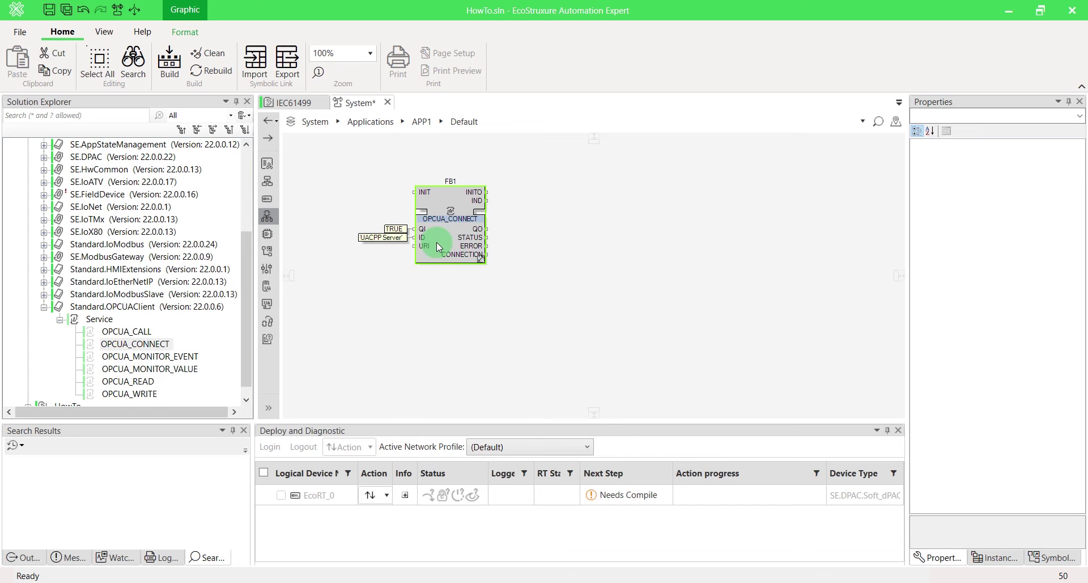
right_click(426, 244)
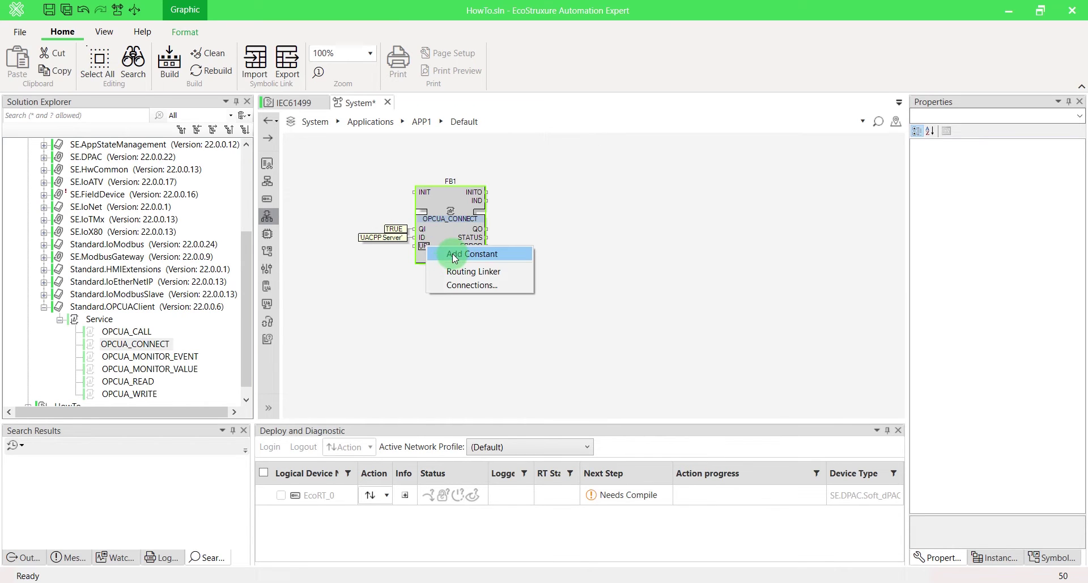
click(453, 254)
text('opc.)
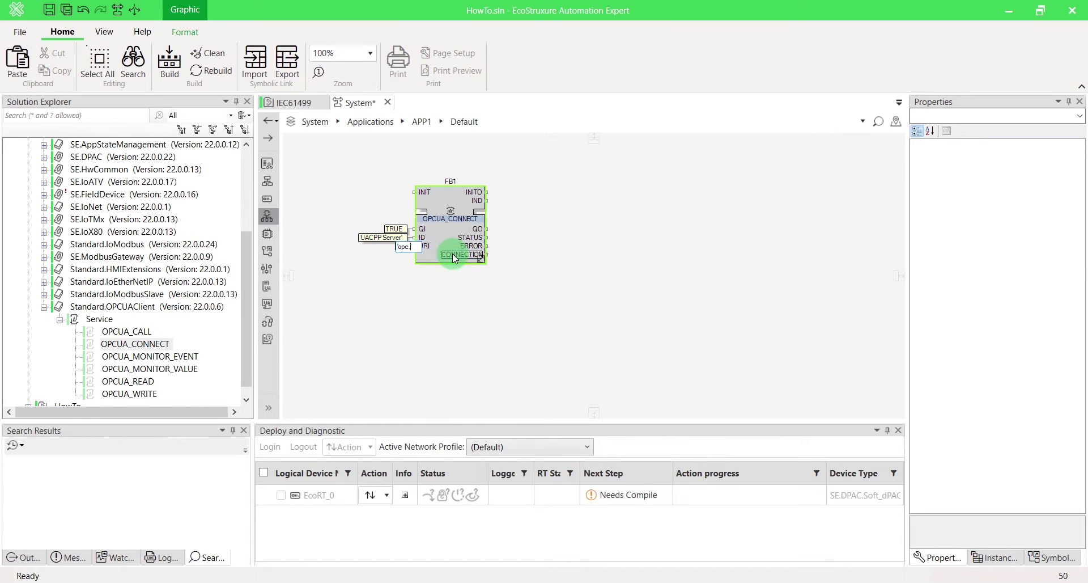
text(tcp://127.0.0.1:48010)
key(Return)
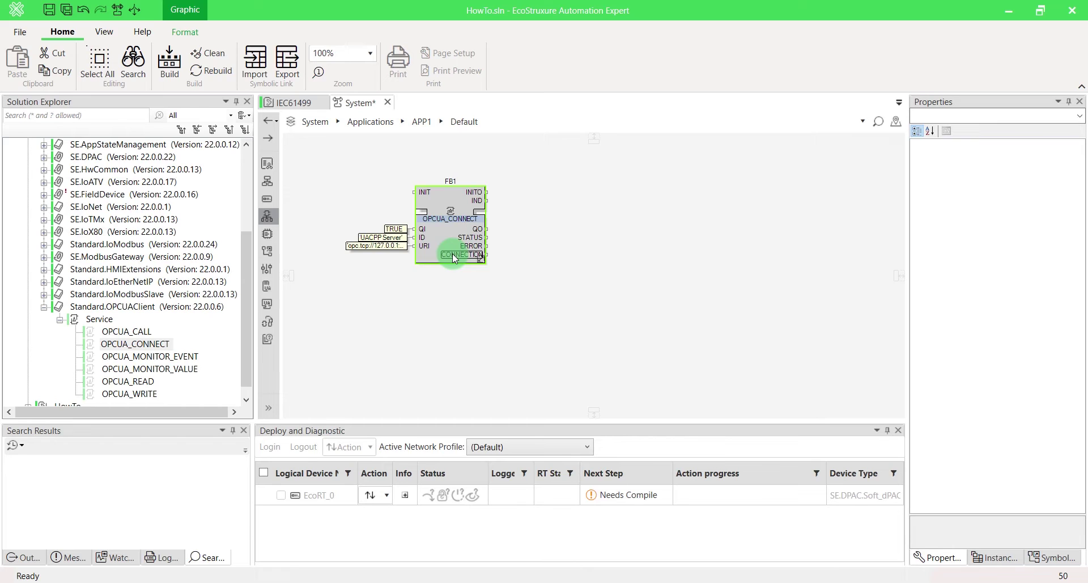
Step: Map the block to EcoRT_0.RES0 and rename it Connect
right_click(452, 253)
mouse_move(498, 320)
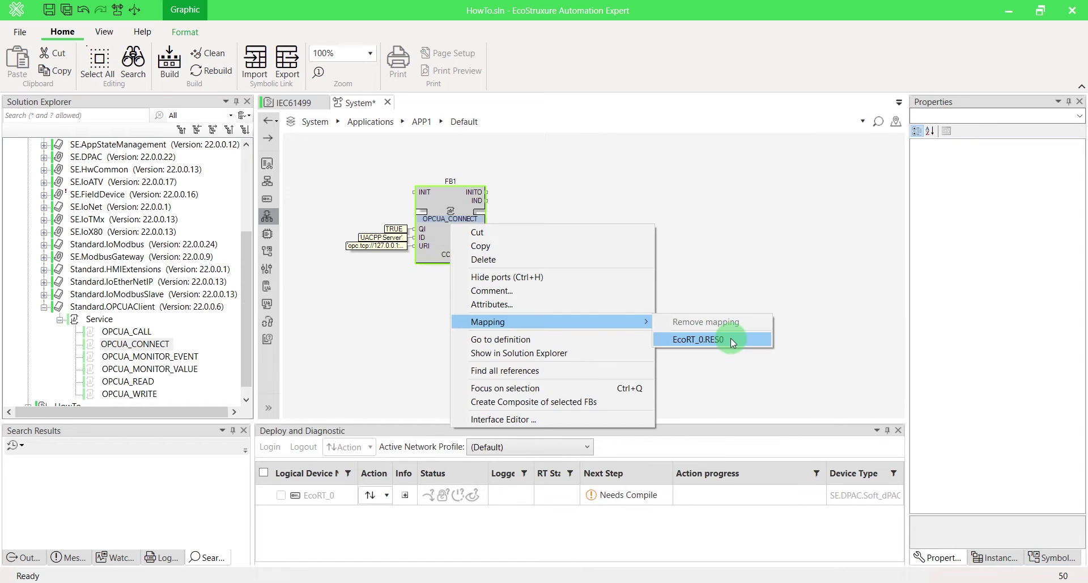
click(730, 339)
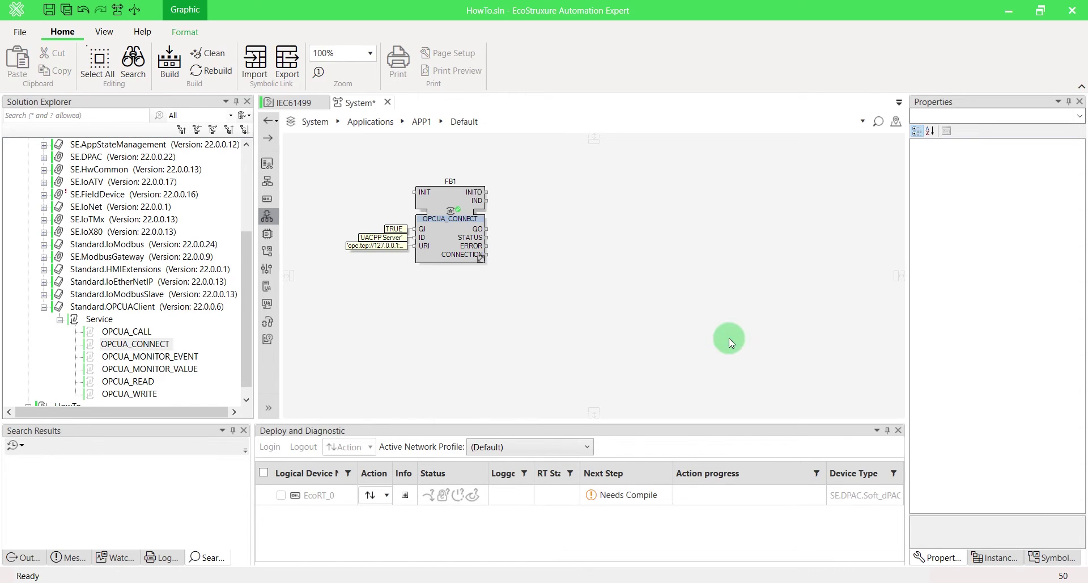
double_click(451, 182)
text(Connect)
key(Return)
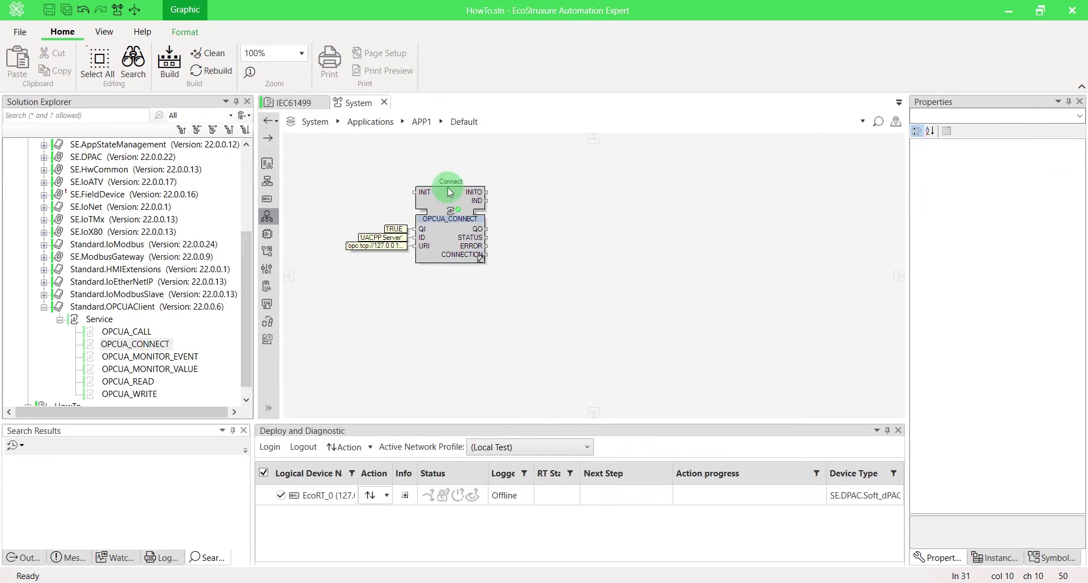
Step: Change the Security Policy to None in APP1's OPCUA Client settings table
click(268, 408)
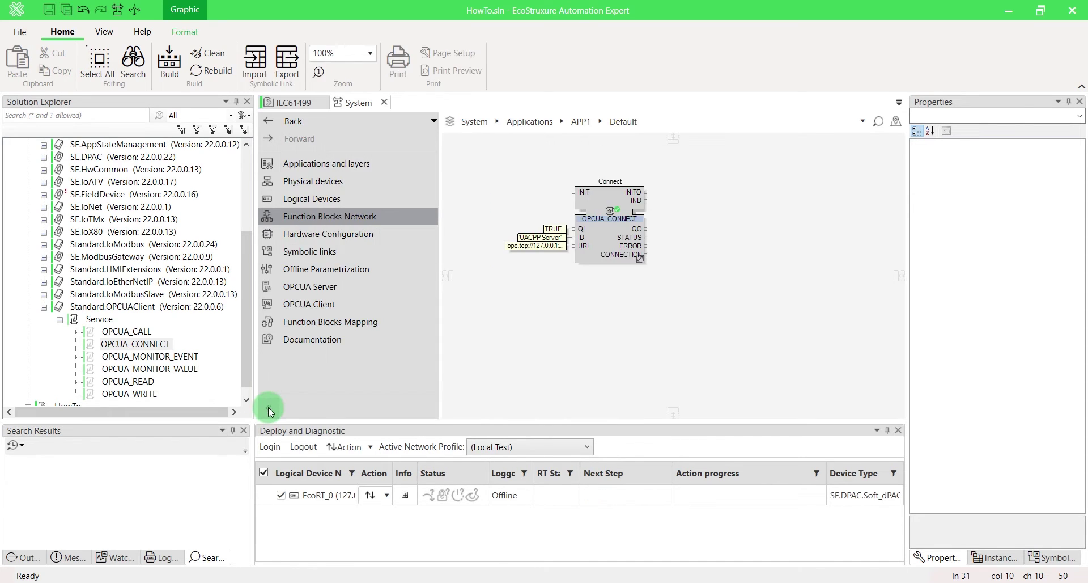
click(357, 305)
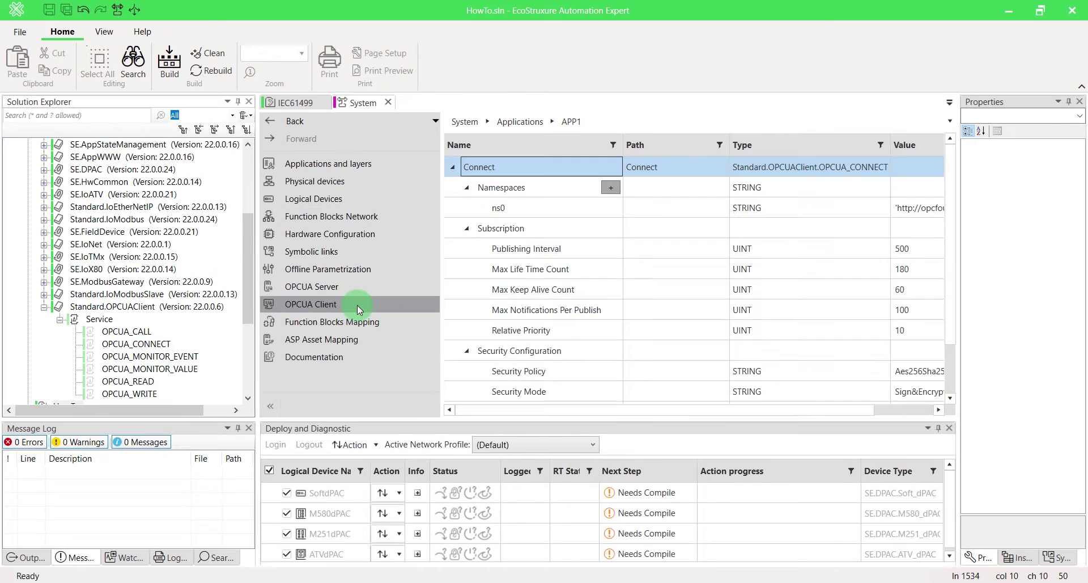
click(271, 406)
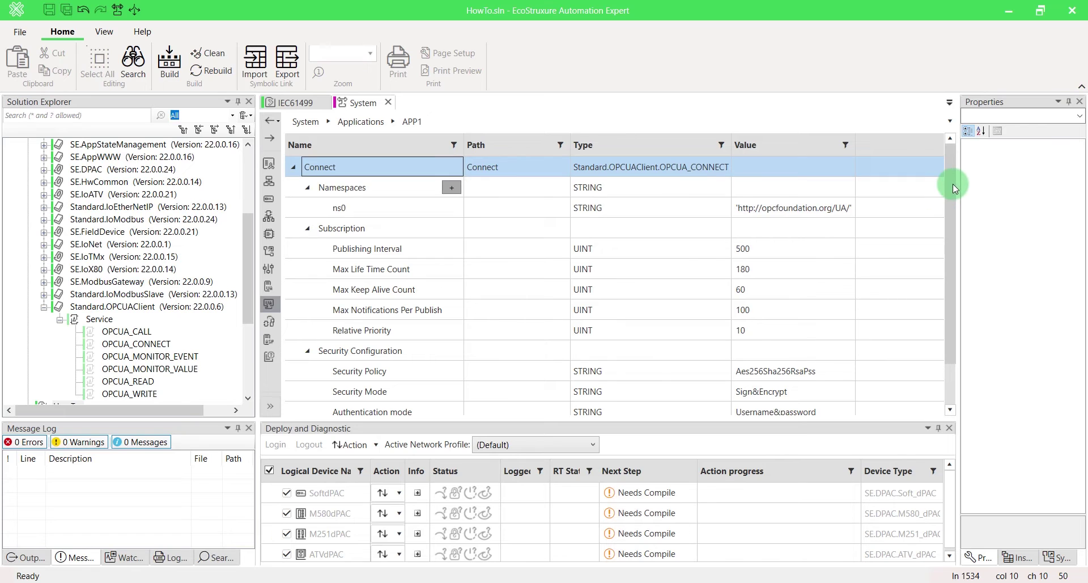
scroll(952, 192, down, 1)
drag(951, 195, 948, 275)
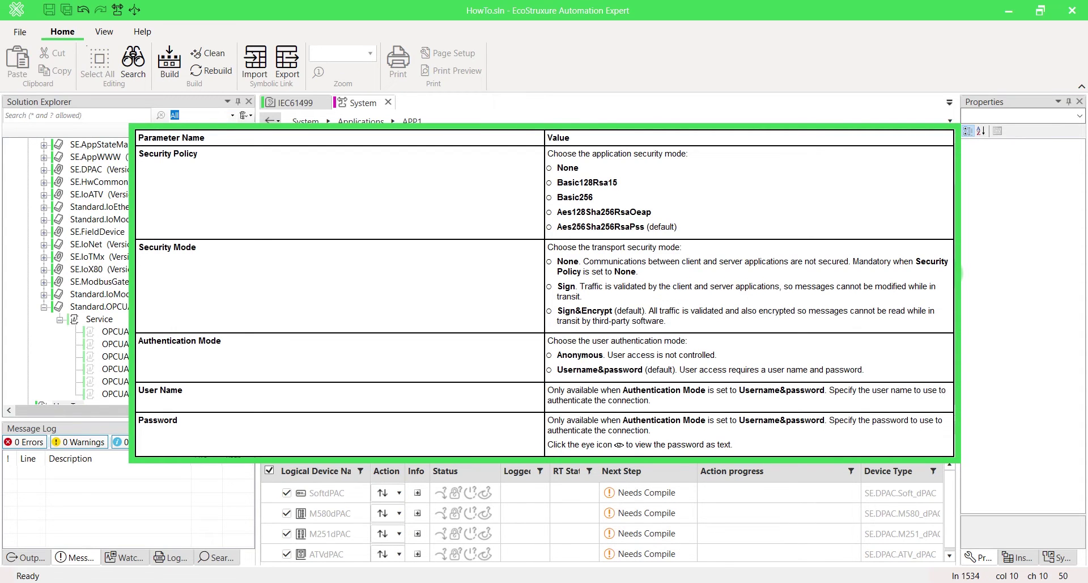
click(852, 322)
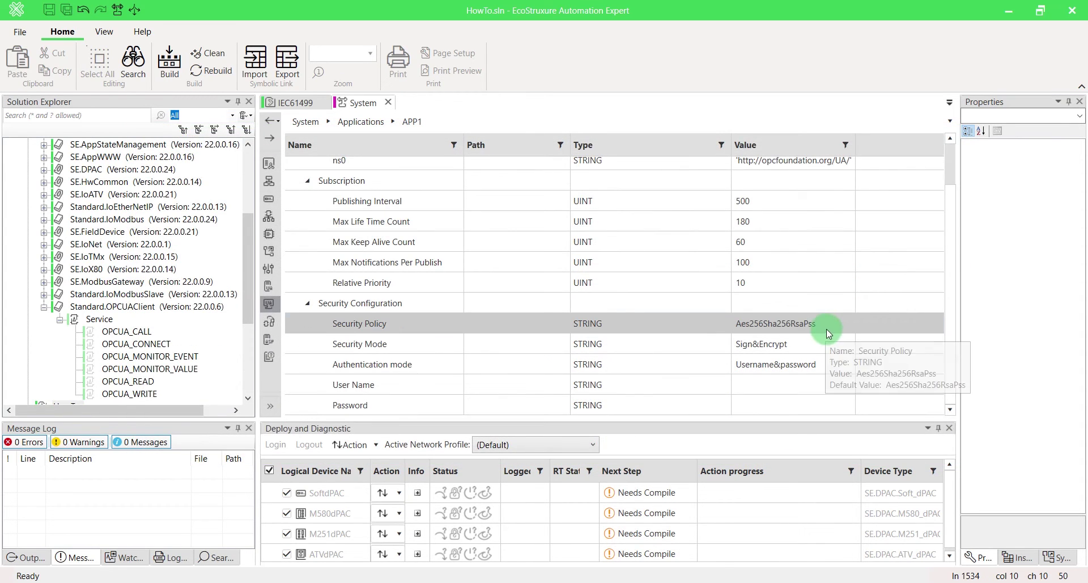
click(834, 327)
click(847, 323)
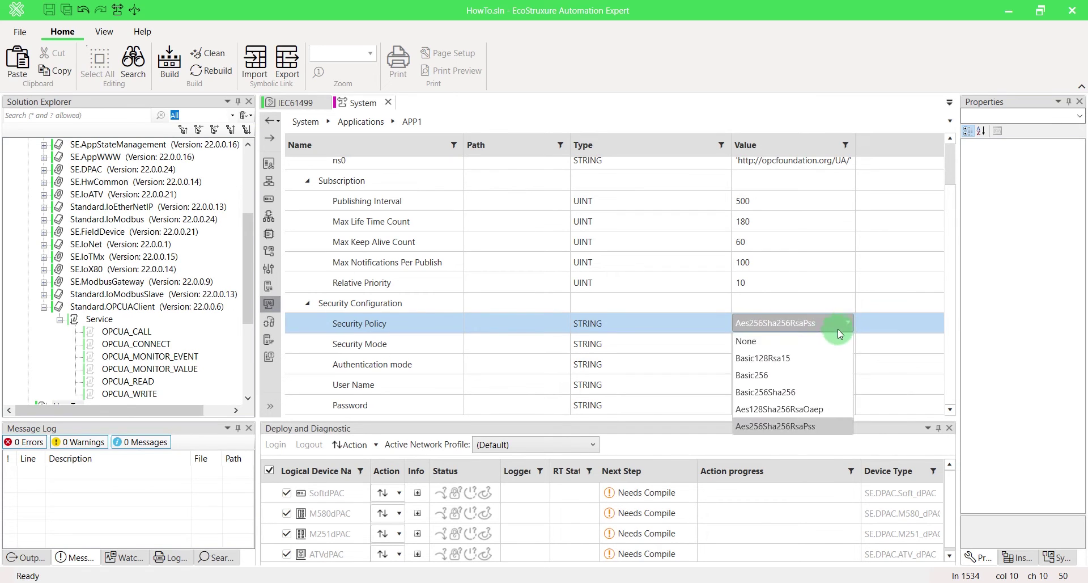
click(822, 340)
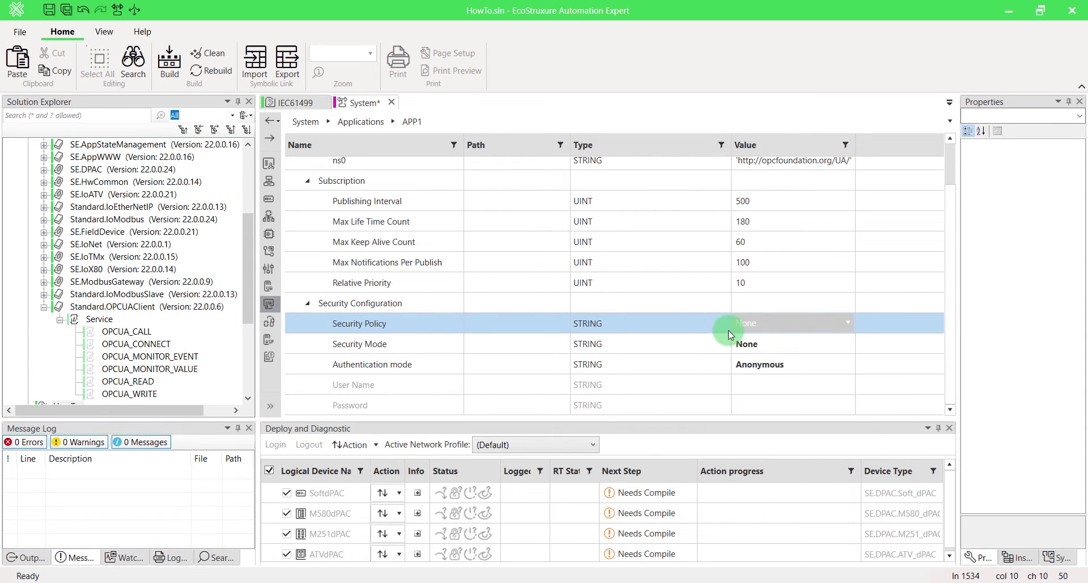
click(272, 406)
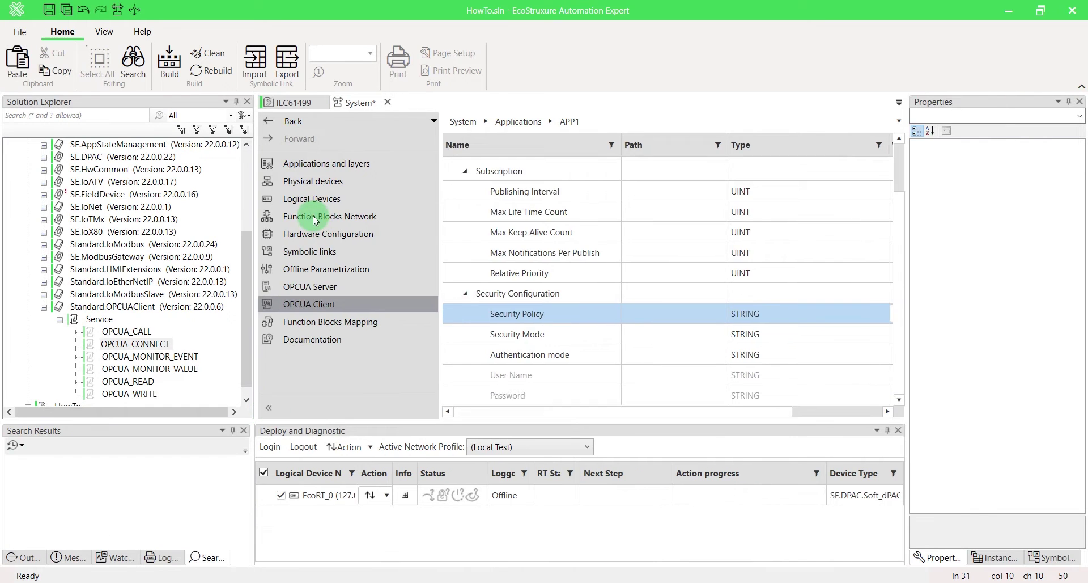
Step: Trigger the Connect block's INIT event in the Function Blocks Network
click(312, 216)
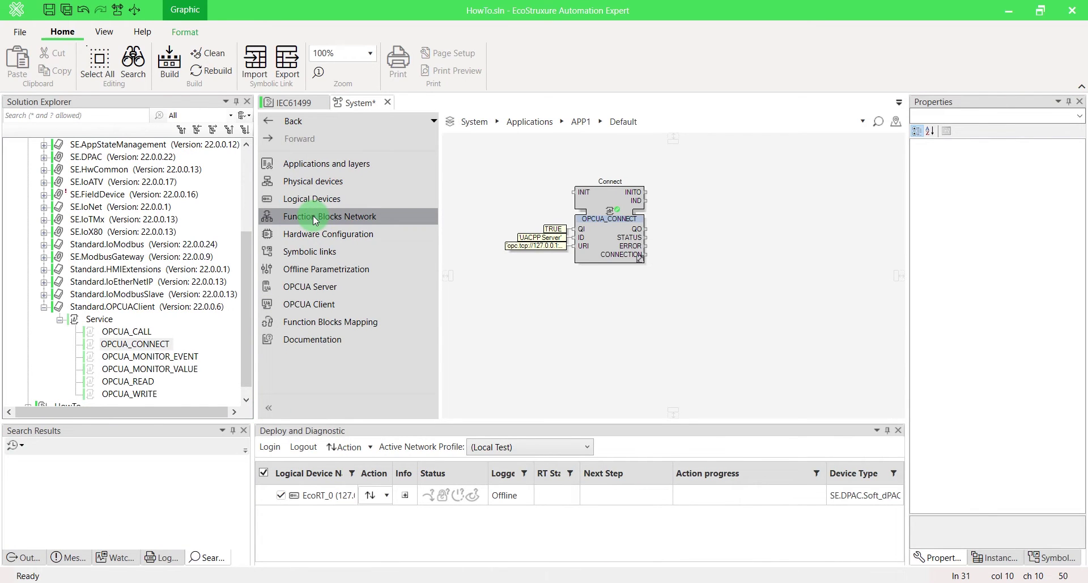
click(341, 367)
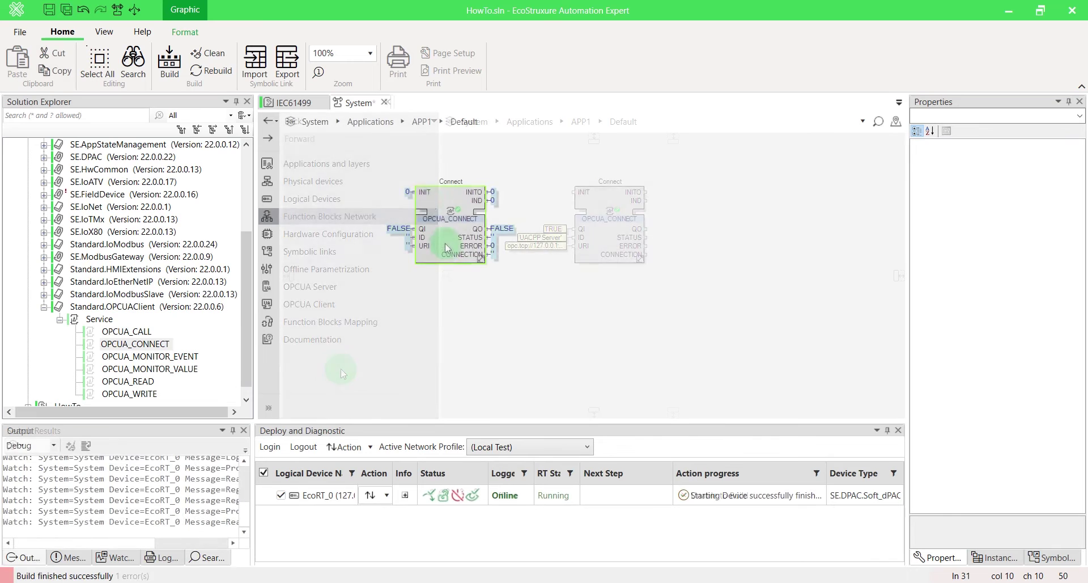
right_click(426, 193)
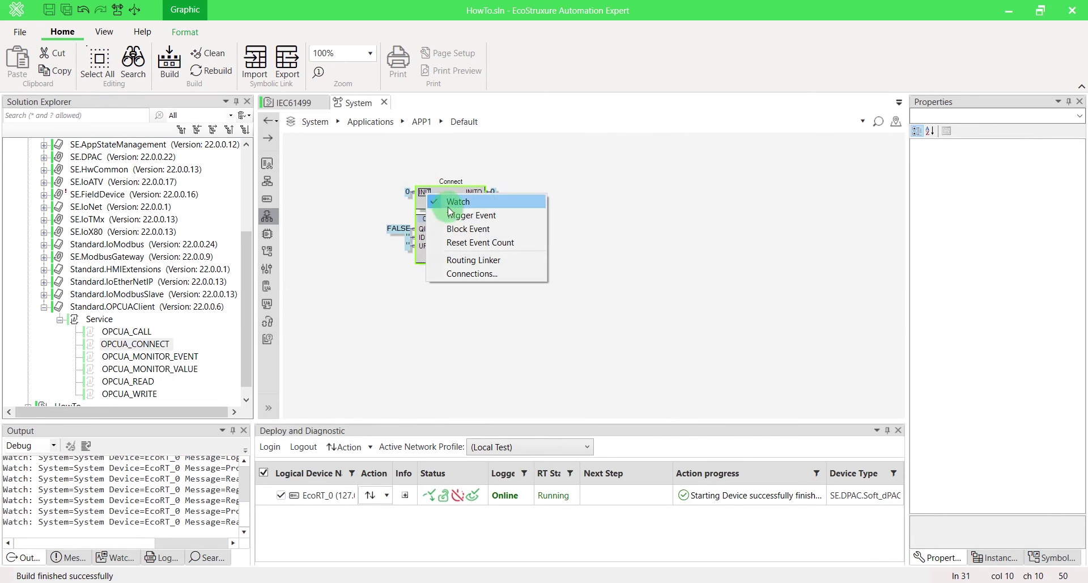
click(461, 215)
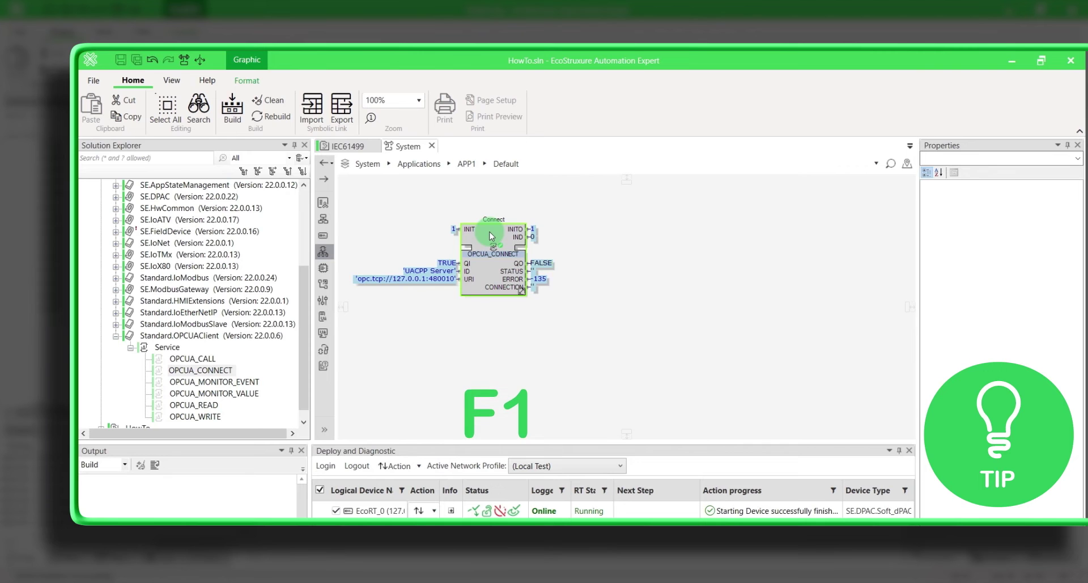
Step: Open the OPCUA_CONNECT F1 help and view its FB detected error codes table
key(F1)
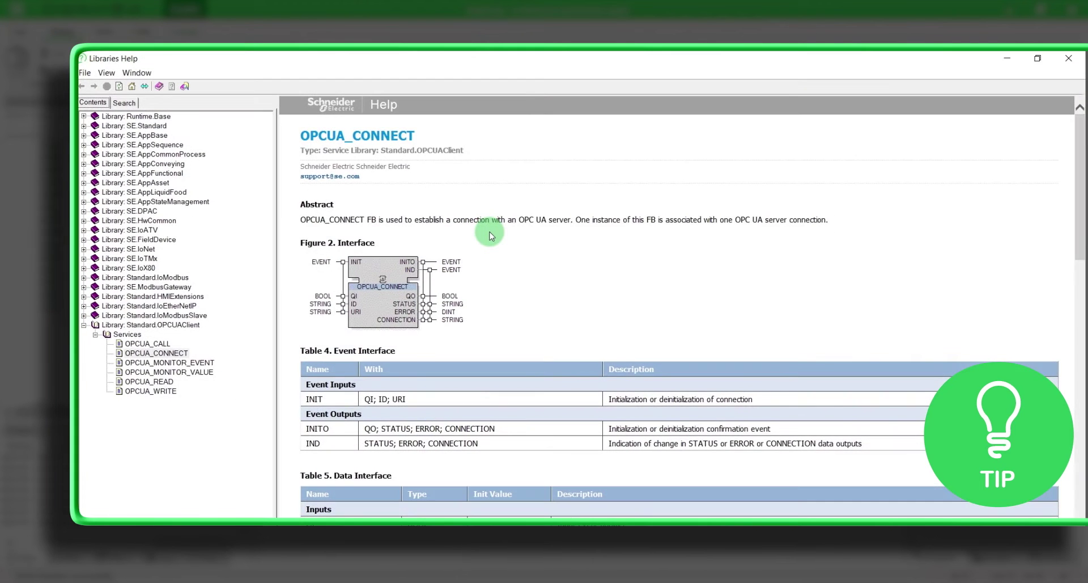
scroll(491, 235, down, 15)
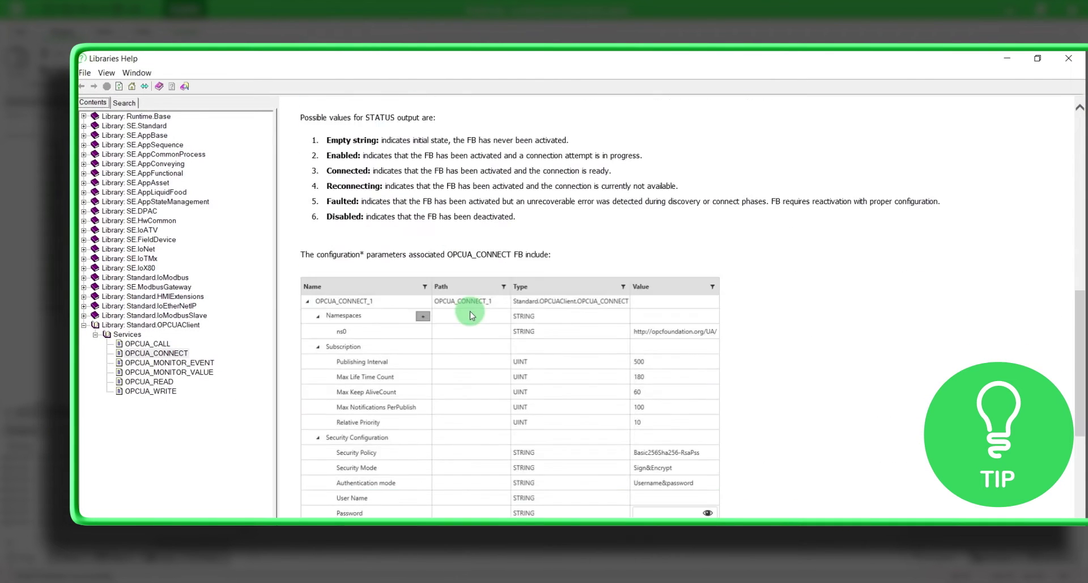
scroll(469, 315, down, 6)
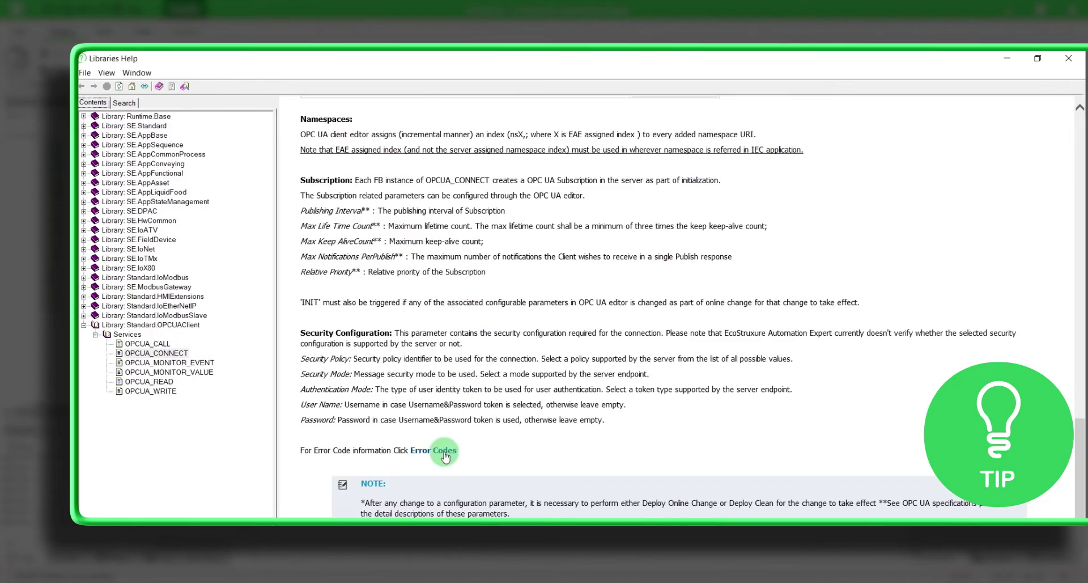
click(445, 455)
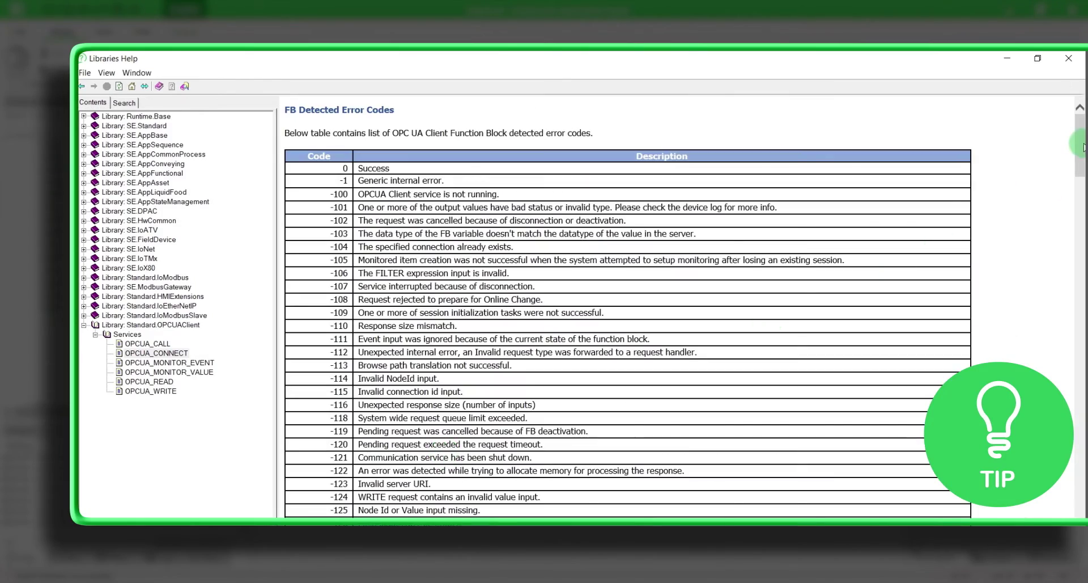
drag(1079, 143, 1069, 517)
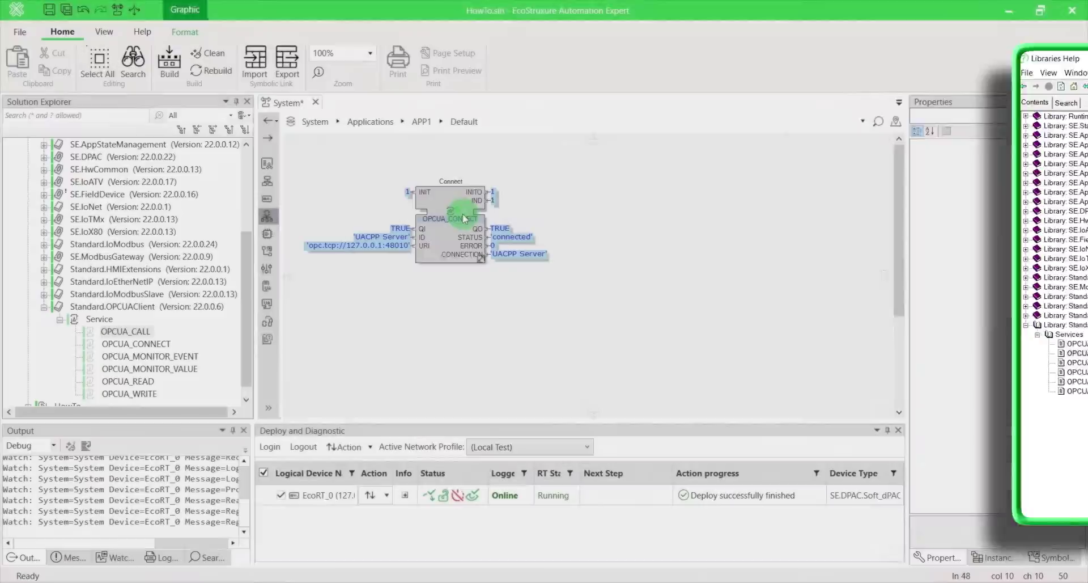
click(464, 218)
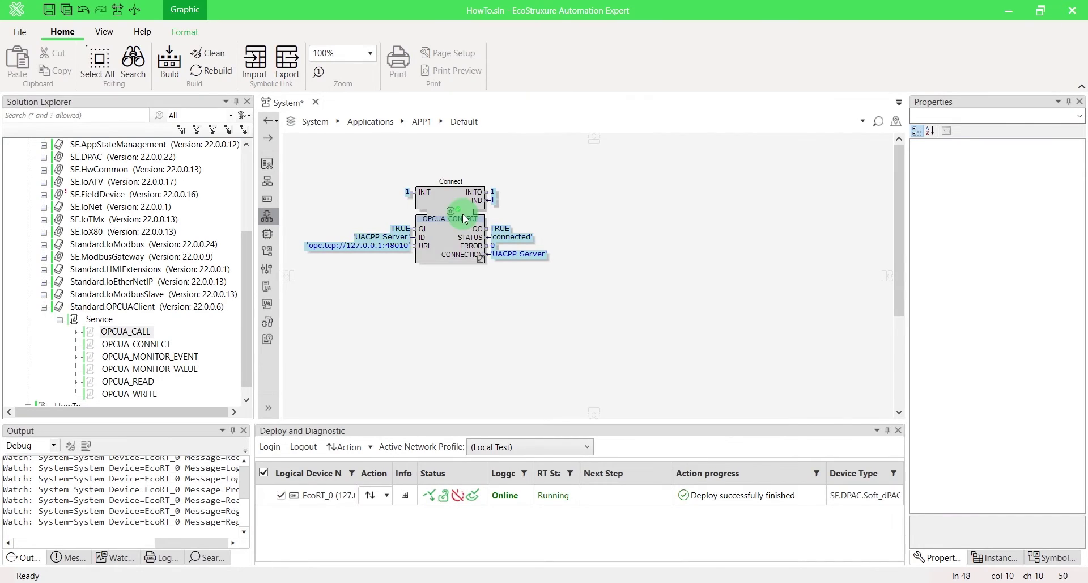
Step: Drag an OPCUA_READ block onto the canvas right of Connect and select it
click(135, 382)
drag(136, 386, 699, 195)
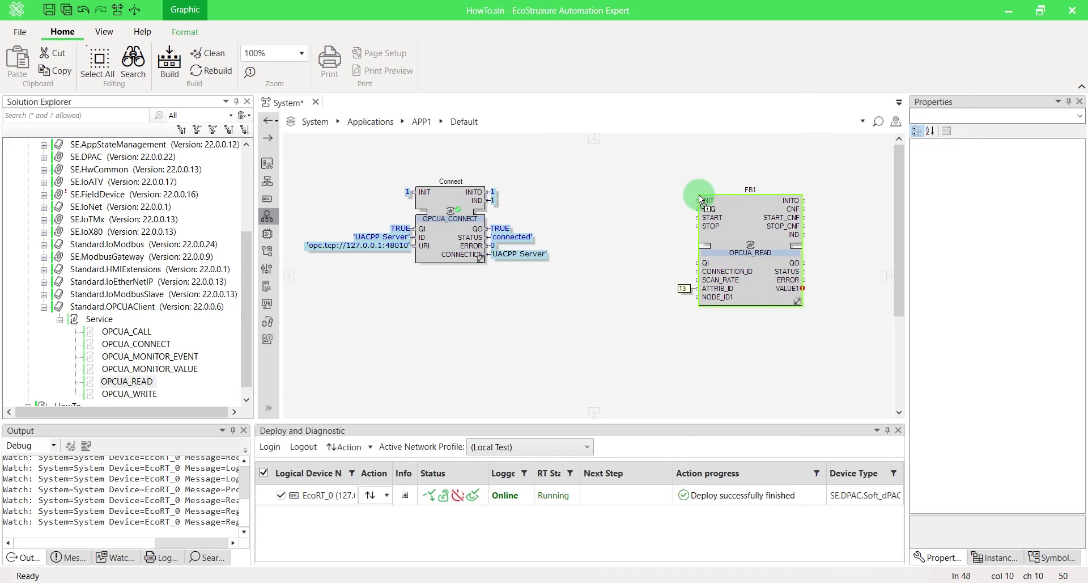
click(752, 192)
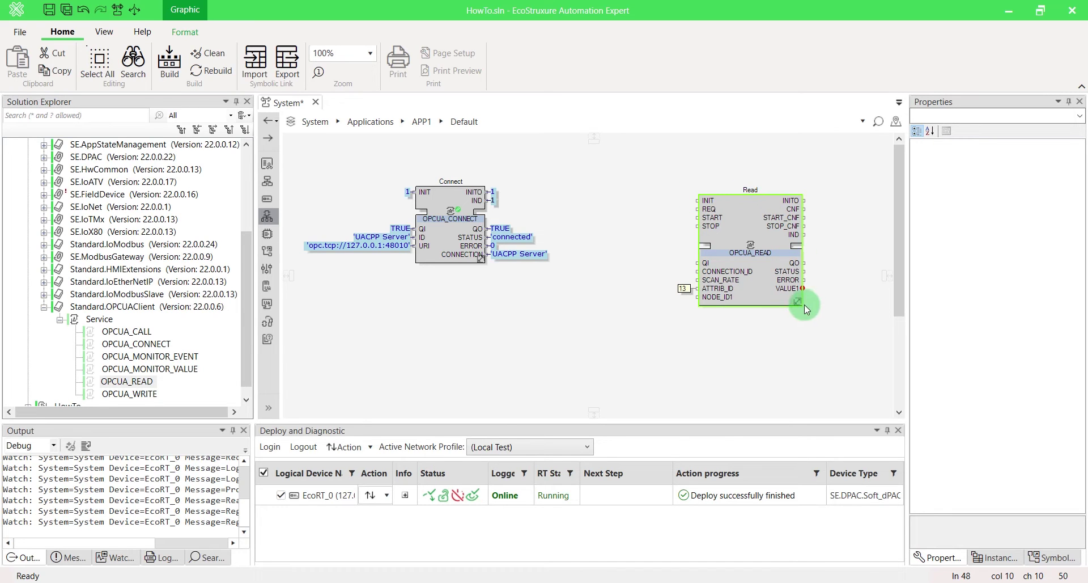
Step: Resize Read to two node IDs and values, then set VALUE1 to LREAL and VALUE2's type in the Interface Editor
mouse_move(798, 301)
mouse_down()
mouse_move(802, 368)
mouse_move(794, 310)
mouse_up()
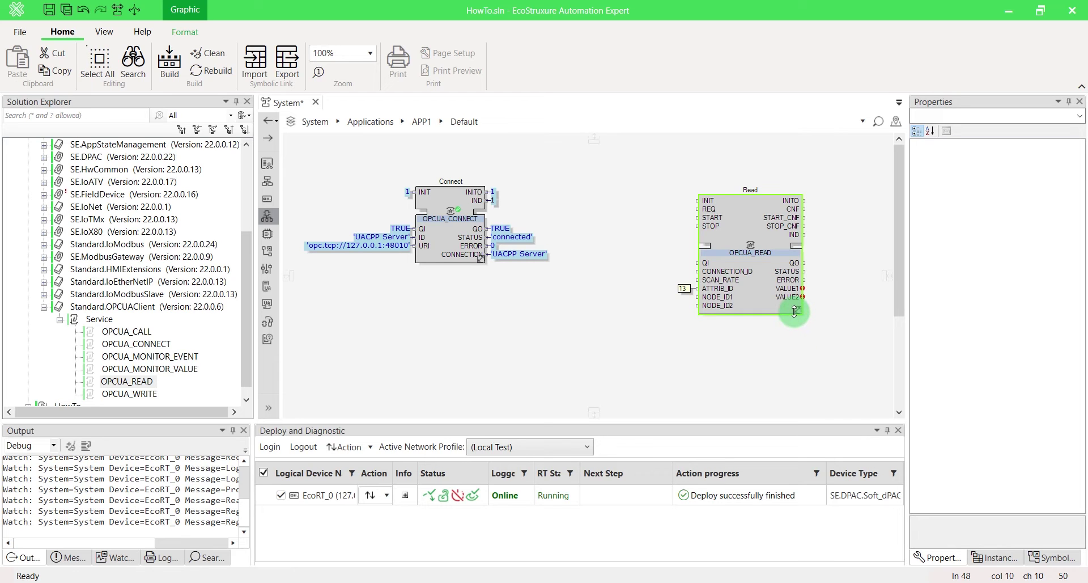
right_click(794, 311)
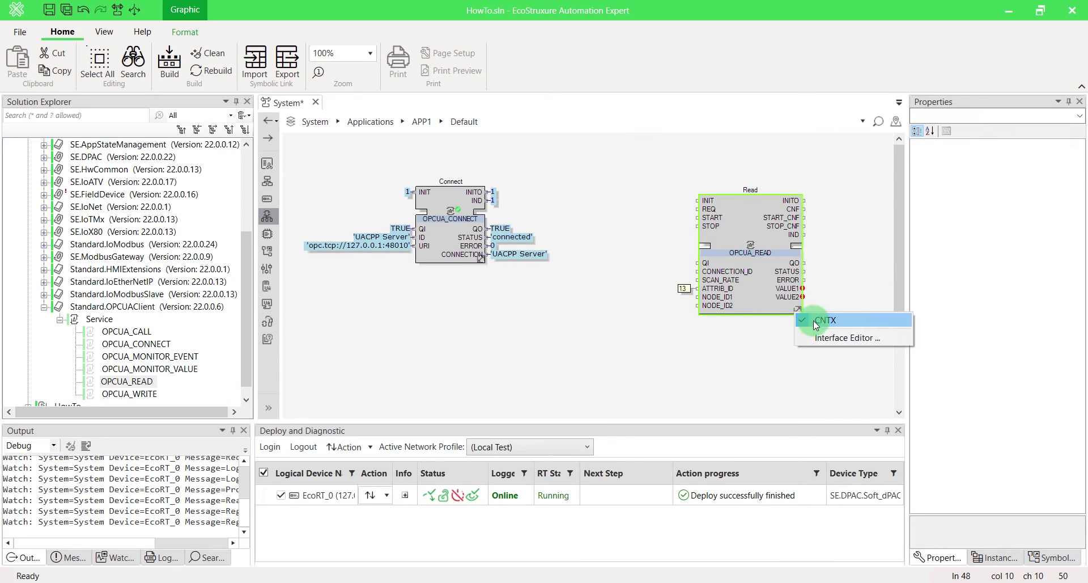
click(852, 338)
click(574, 342)
click(575, 342)
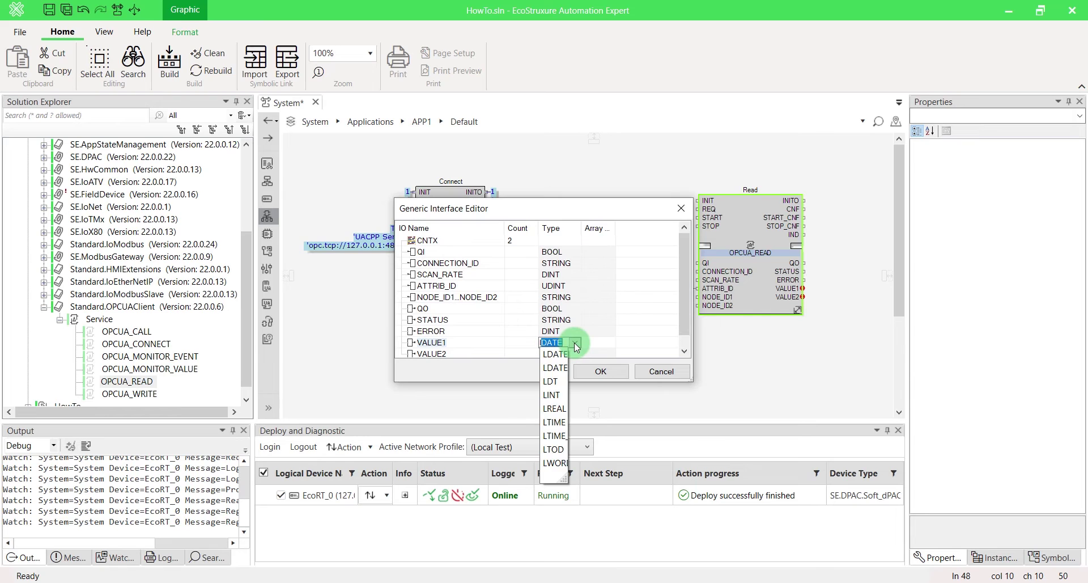
click(566, 378)
click(577, 351)
click(575, 342)
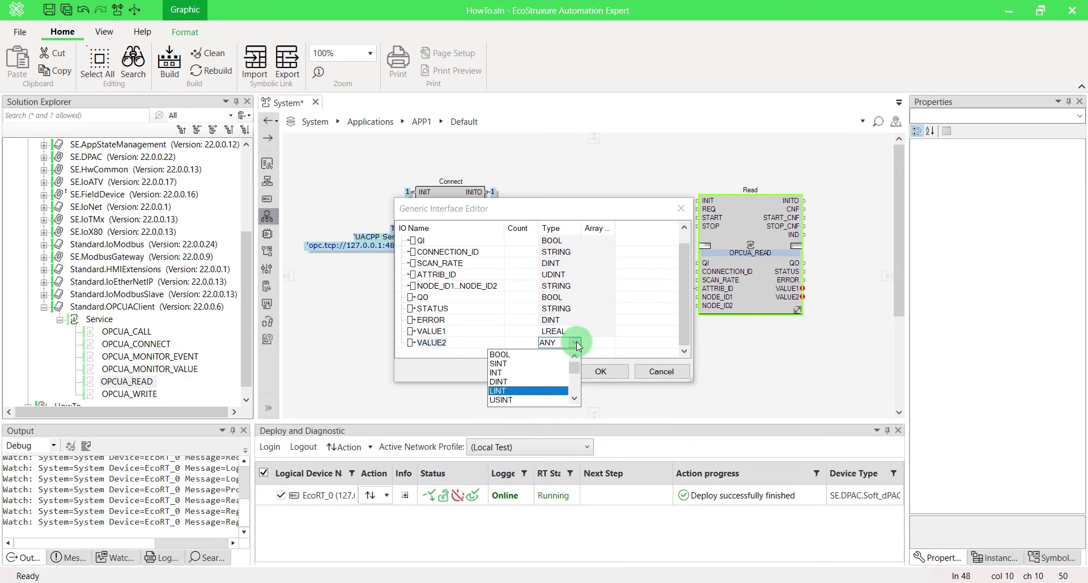
scroll(575, 391, down, 2)
click(569, 389)
click(601, 372)
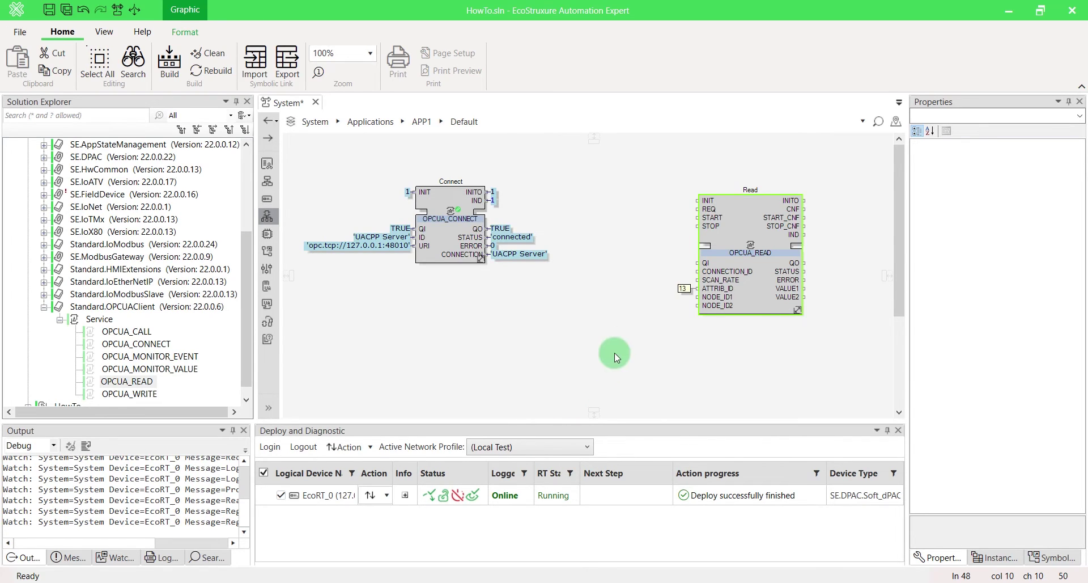
Step: Attach constants TRUE to the Read block's QI and 'UACPP Server' to its CONNECTION_ID
right_click(701, 263)
click(719, 271)
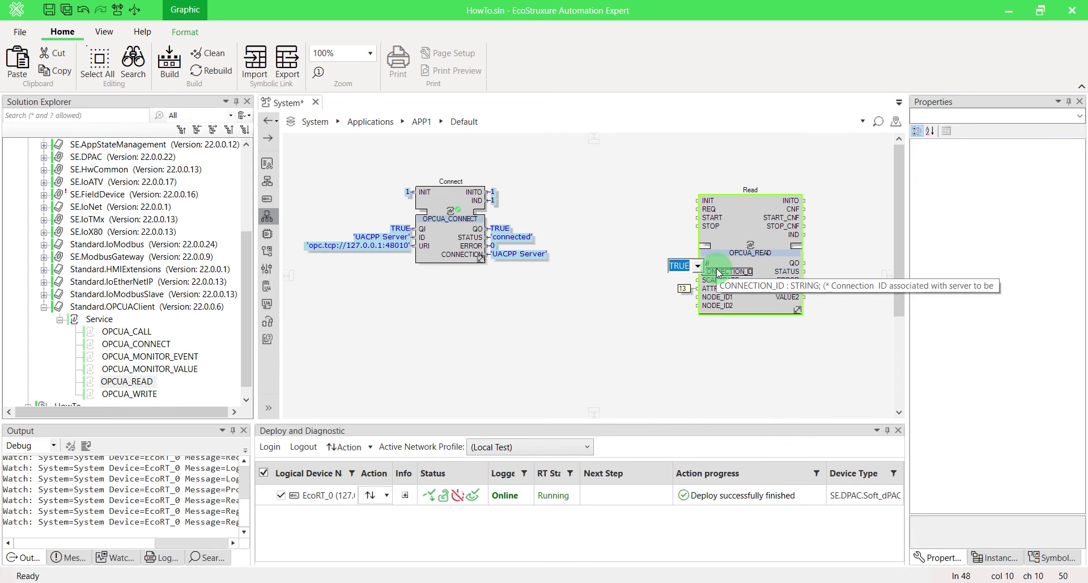
key(Return)
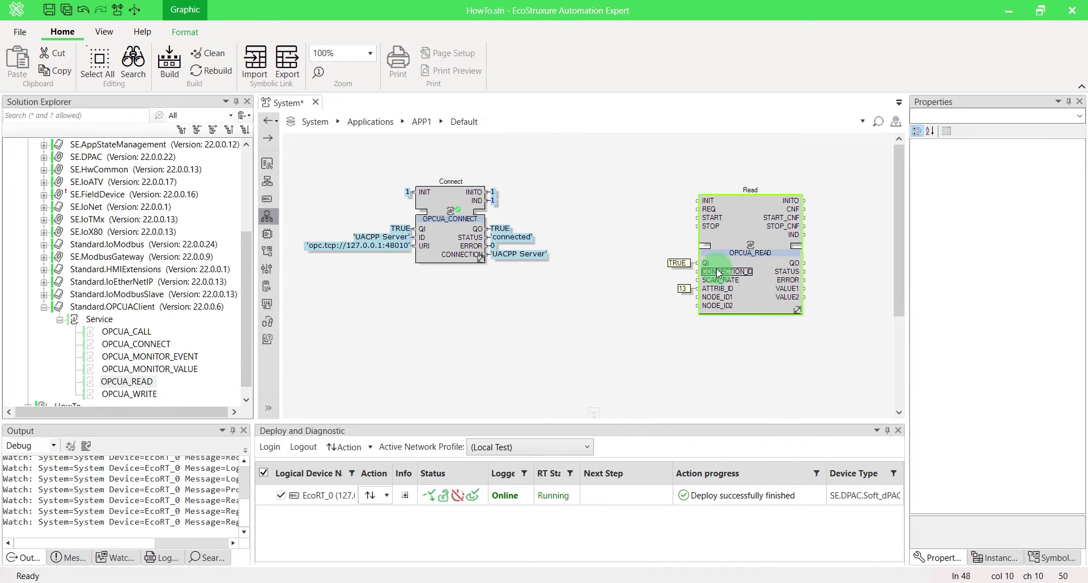
right_click(717, 272)
click(760, 277)
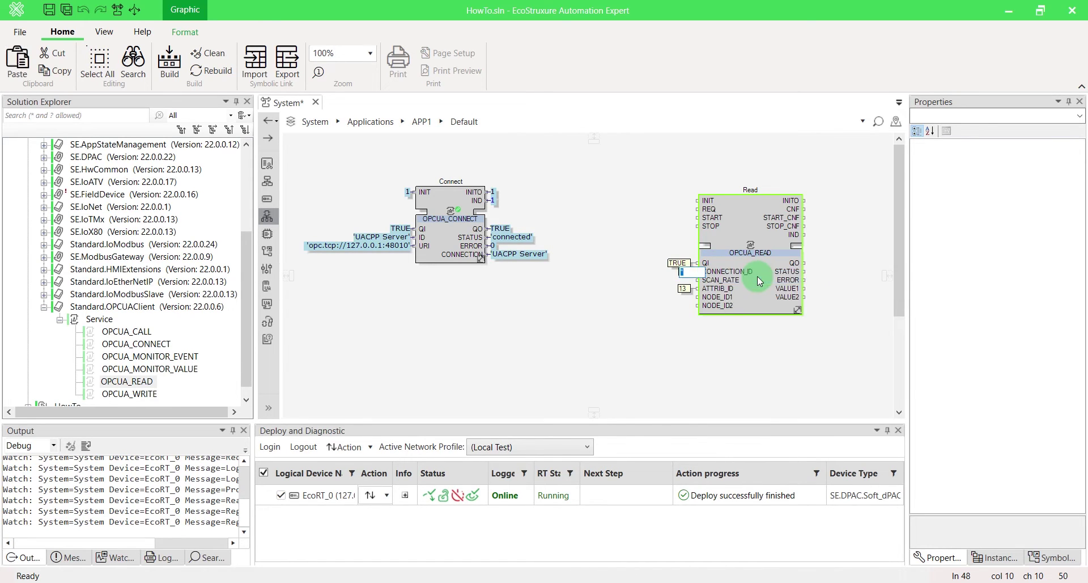
text('UACPP Server')
key(Return)
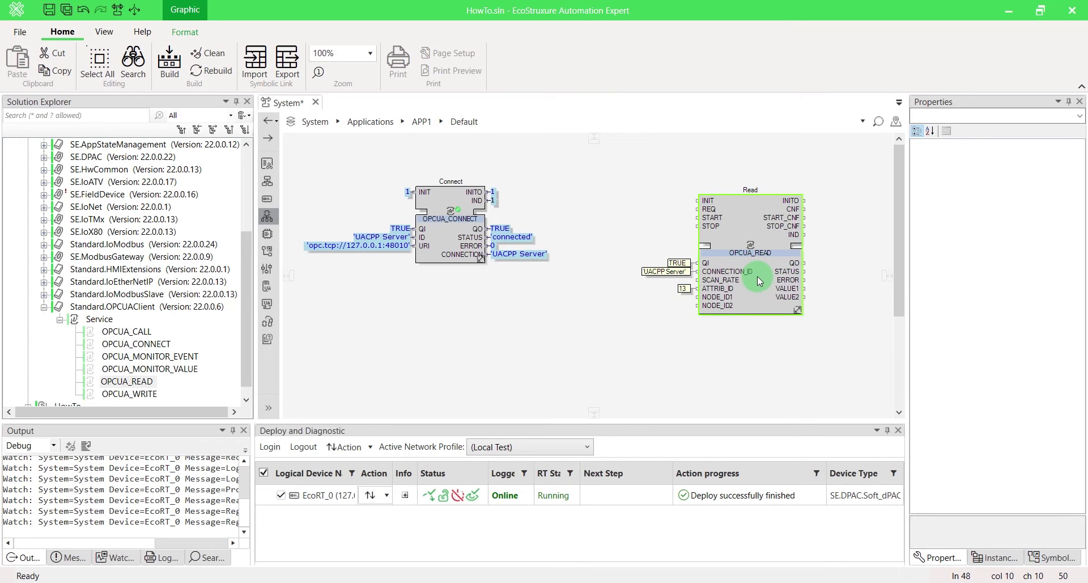
Step: Add a constant scan rate of 500 to the Read block's SCAN_RATE input
right_click(737, 279)
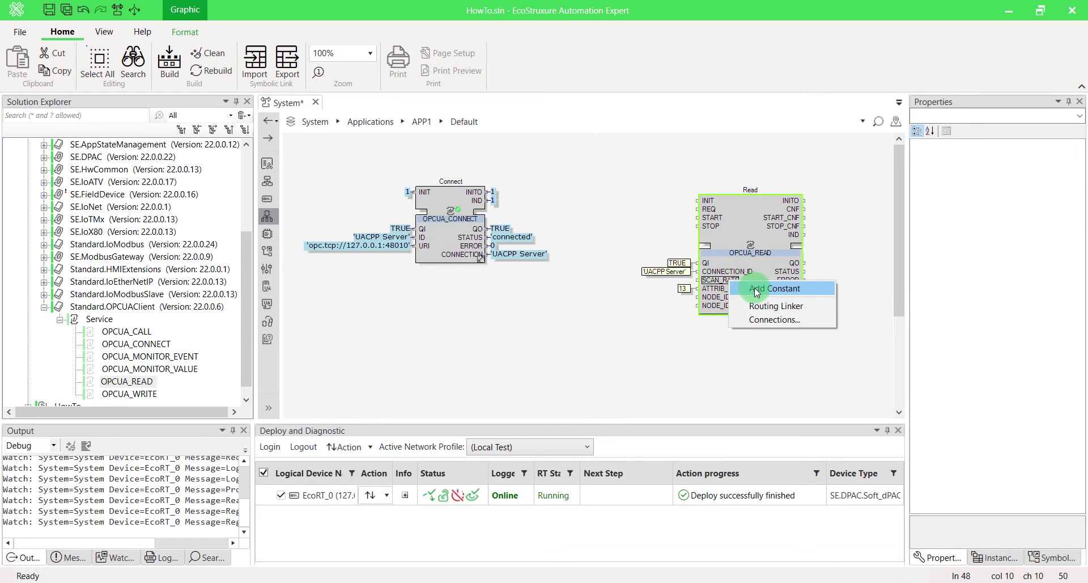
click(757, 289)
text(500)
key(Return)
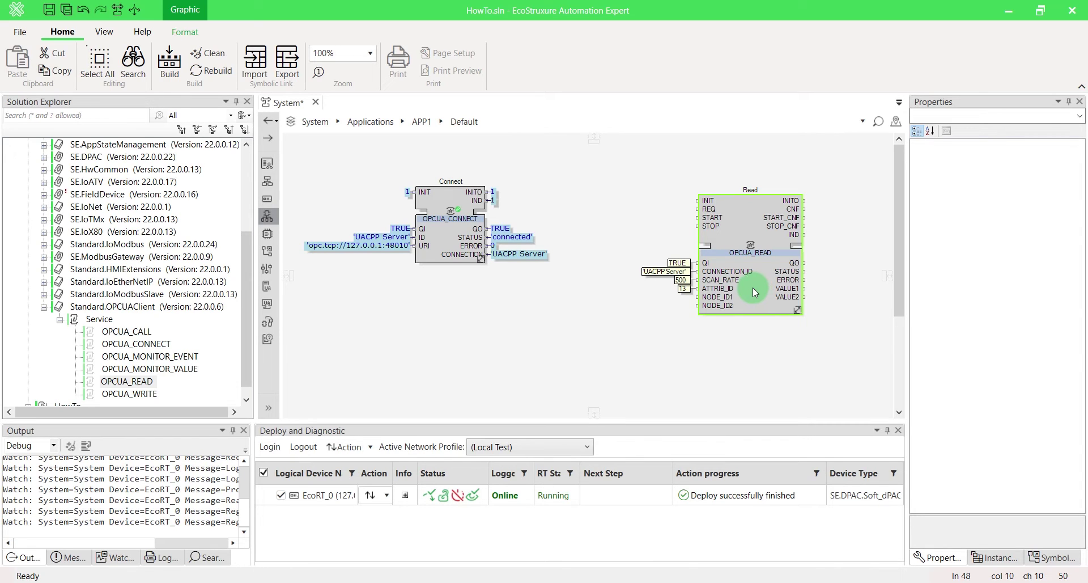
Step: Paste the ns=3;s=Furnace_1 node ID as constants on NODE_ID1 and NODE_ID2
right_click(723, 297)
click(774, 302)
key(ctrl+v)
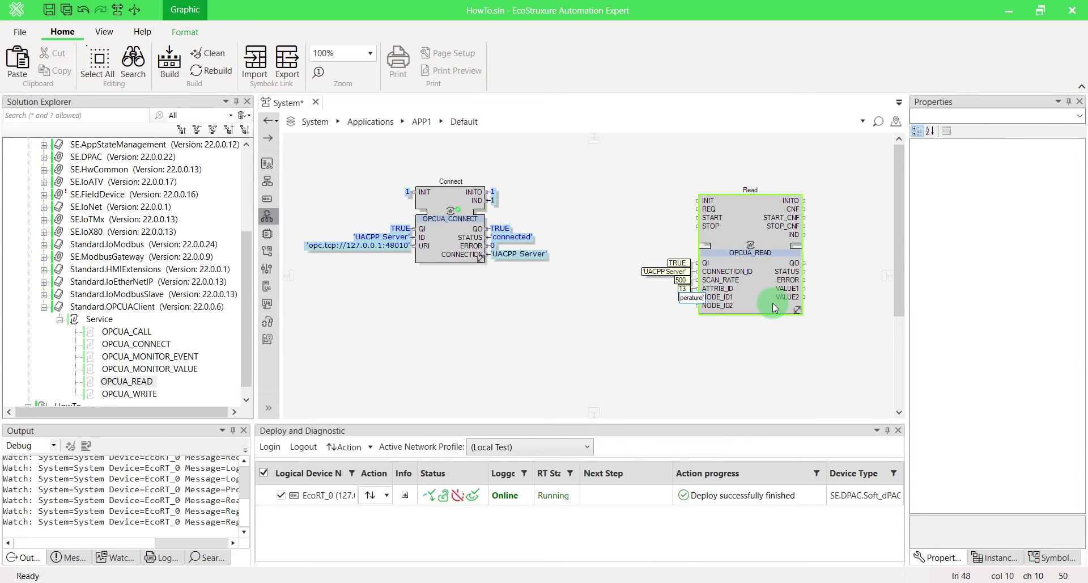
key(Return)
right_click(719, 307)
click(766, 312)
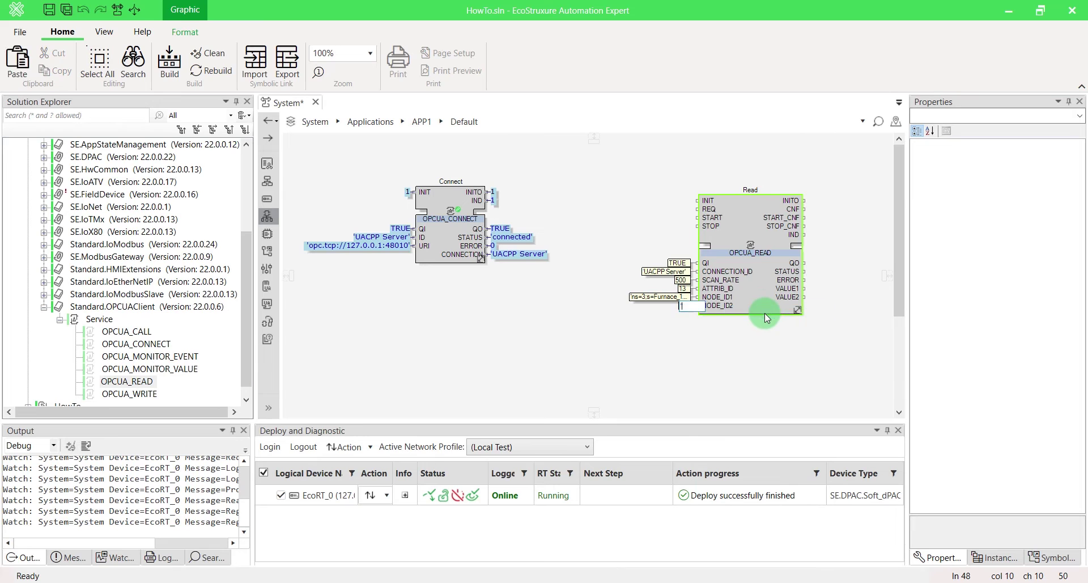
key(ctrl+v)
key(Return)
right_click(750, 265)
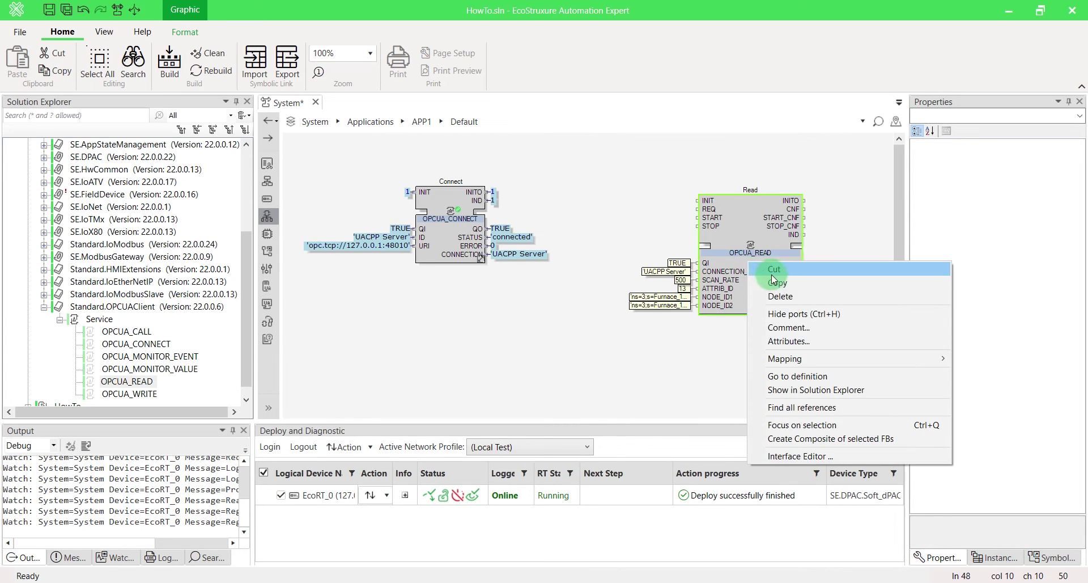
Step: Map the Read block to EcoRT_0.RES0 and wire Connect's INITO to Read's INIT
mouse_move(814, 356)
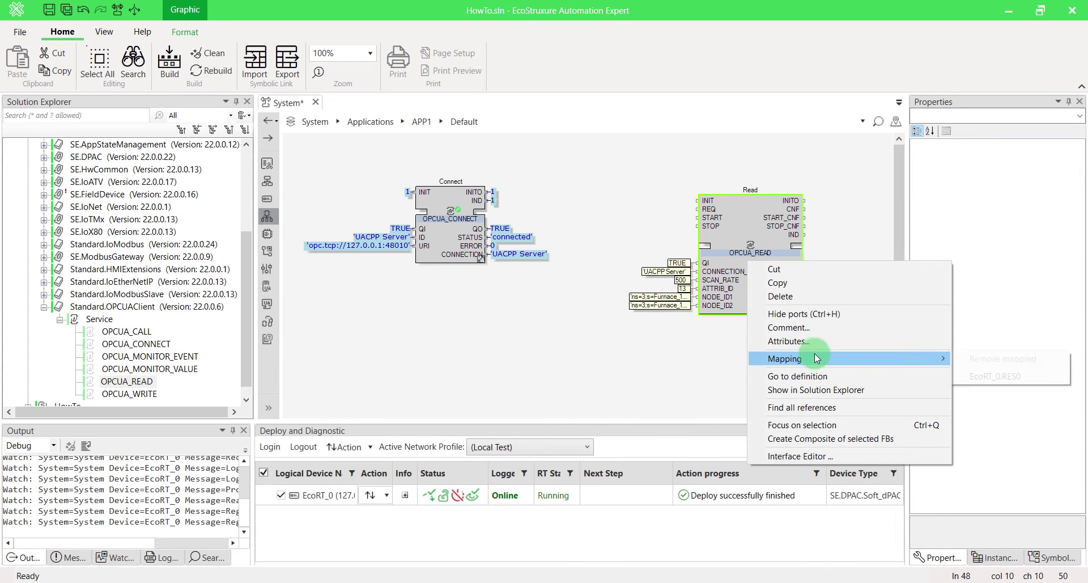
click(1036, 377)
drag(492, 192, 697, 200)
Step: Fire Connect's INIT, then Read's REQ and START events online
right_click(422, 192)
click(467, 217)
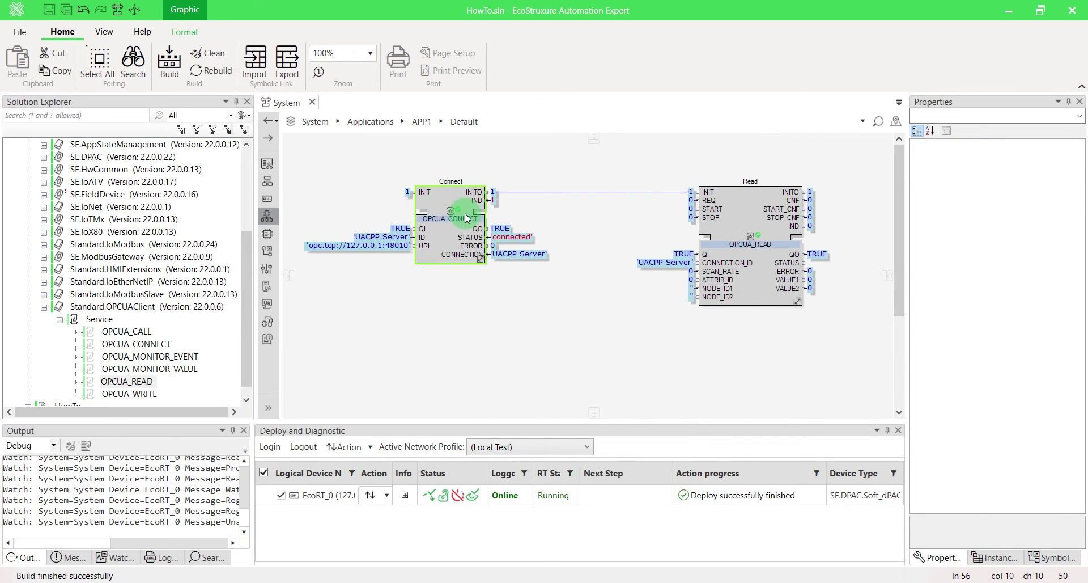
right_click(709, 200)
click(748, 224)
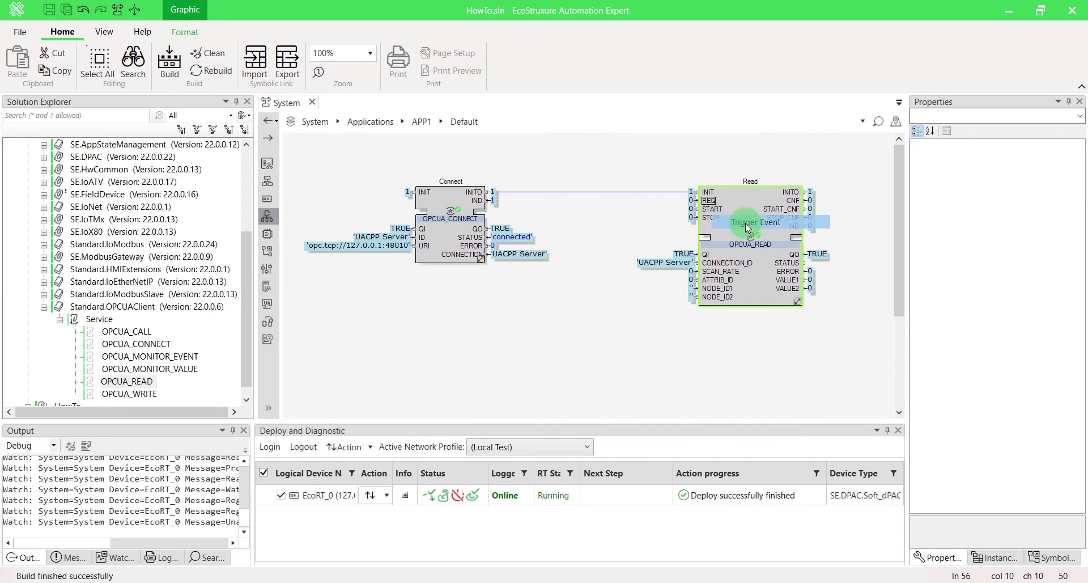
right_click(718, 209)
click(773, 227)
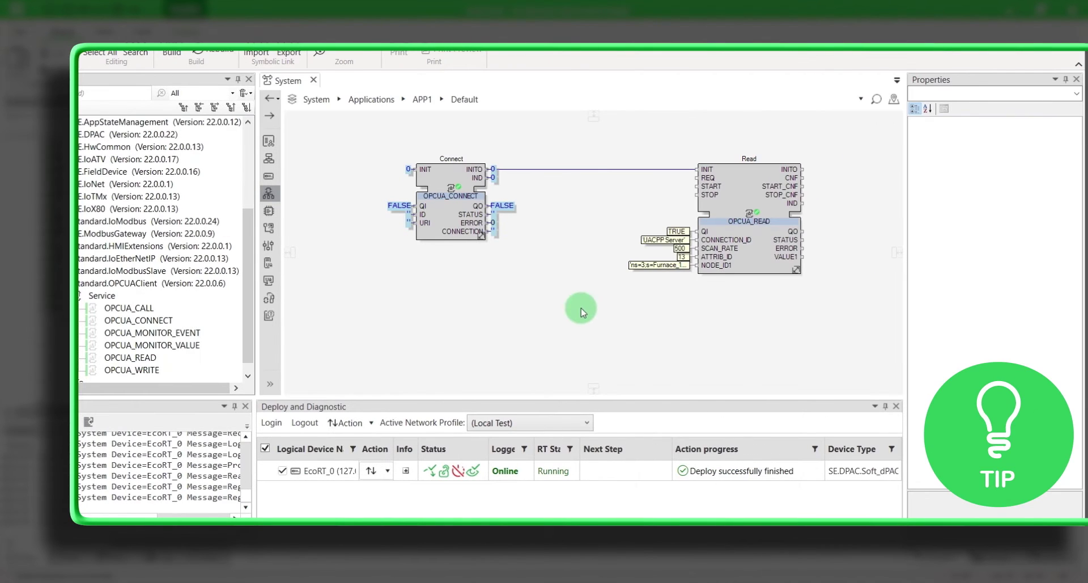
Step: Enter /Objects/3:BuildingAutomation/3:Furnace_1/ as Read's Browse Path Root in the OPCUA Client table
click(269, 383)
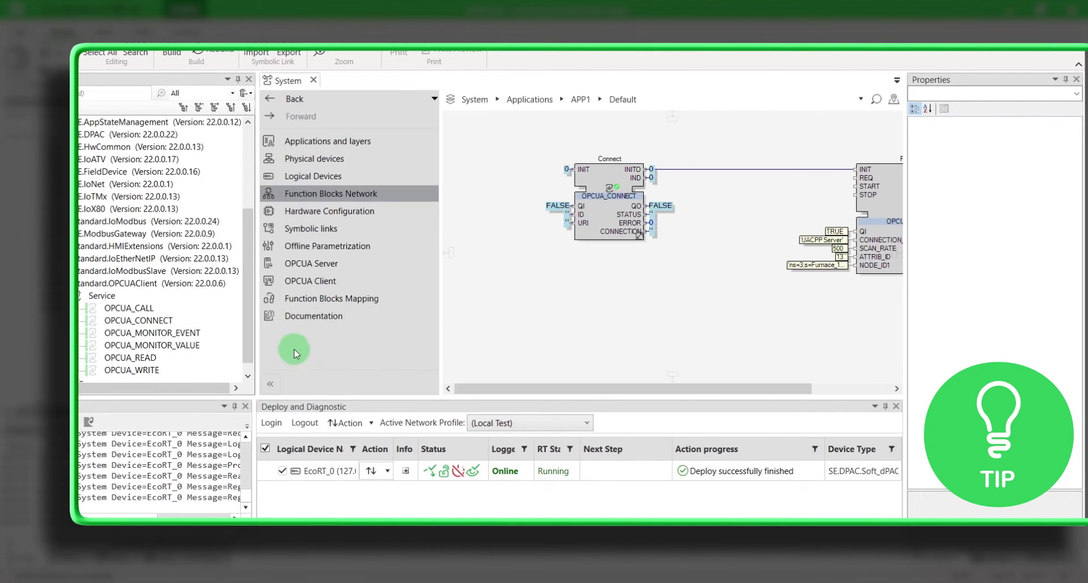
click(355, 280)
click(269, 383)
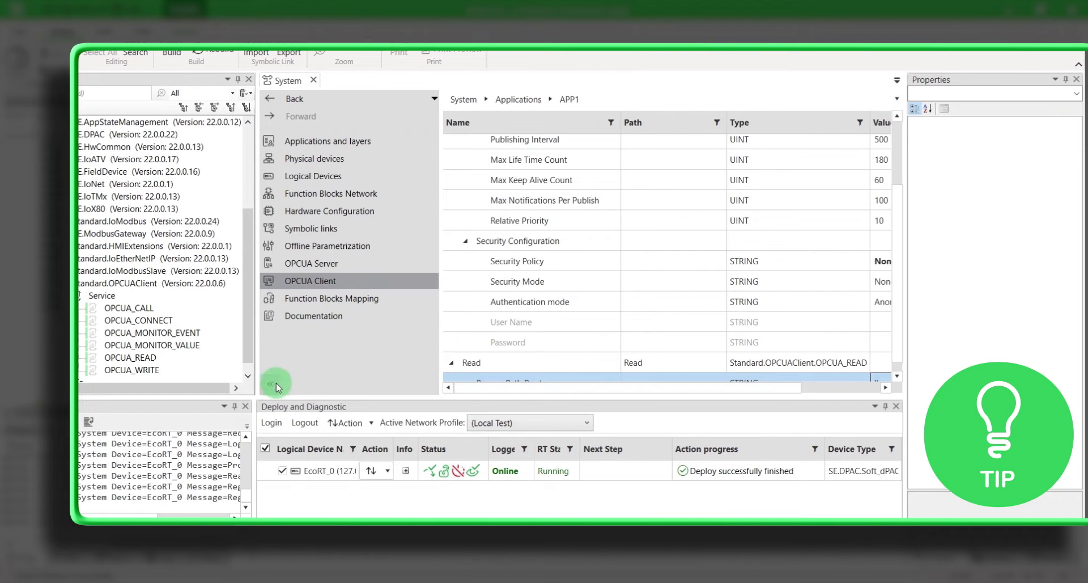
click(782, 389)
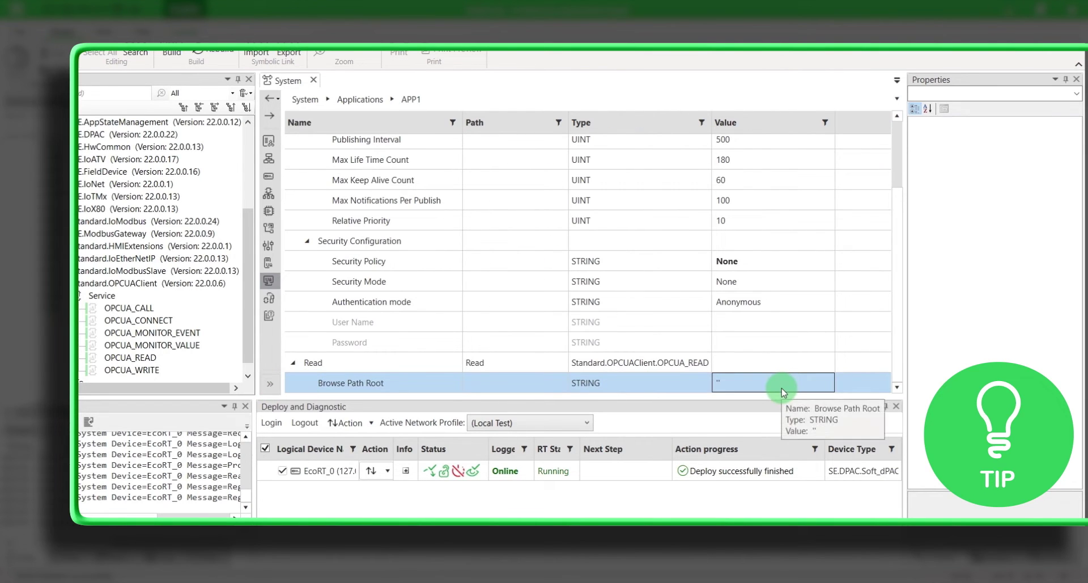
text(/Objects/3:BuildingAutomation/3:Furnace_1/)
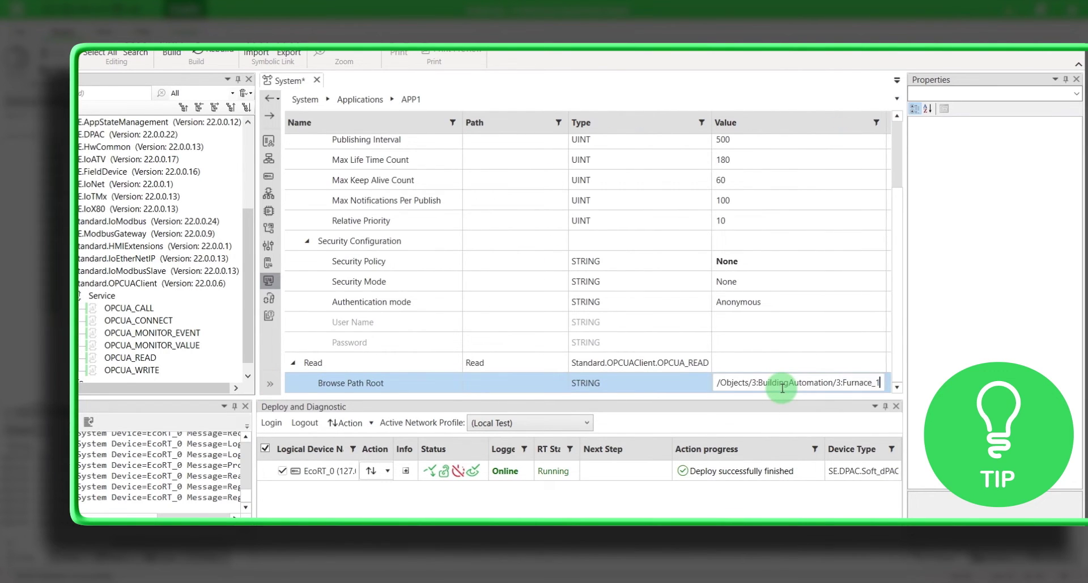
key(Return)
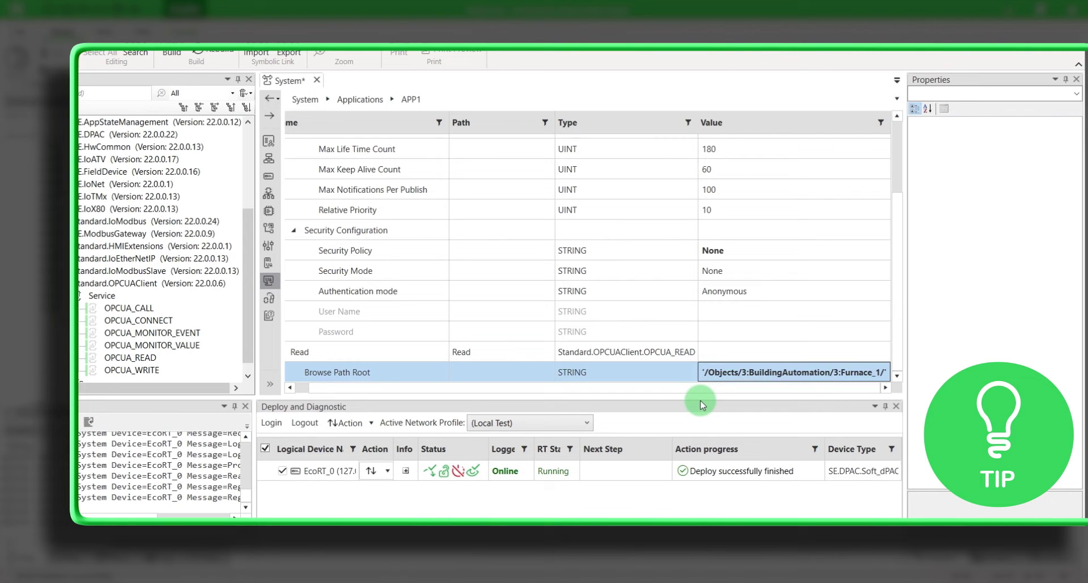
click(270, 384)
Step: Back in the network diagram, change Read's NODE_ID1 constant to 'BP#3:Temperature'
click(367, 194)
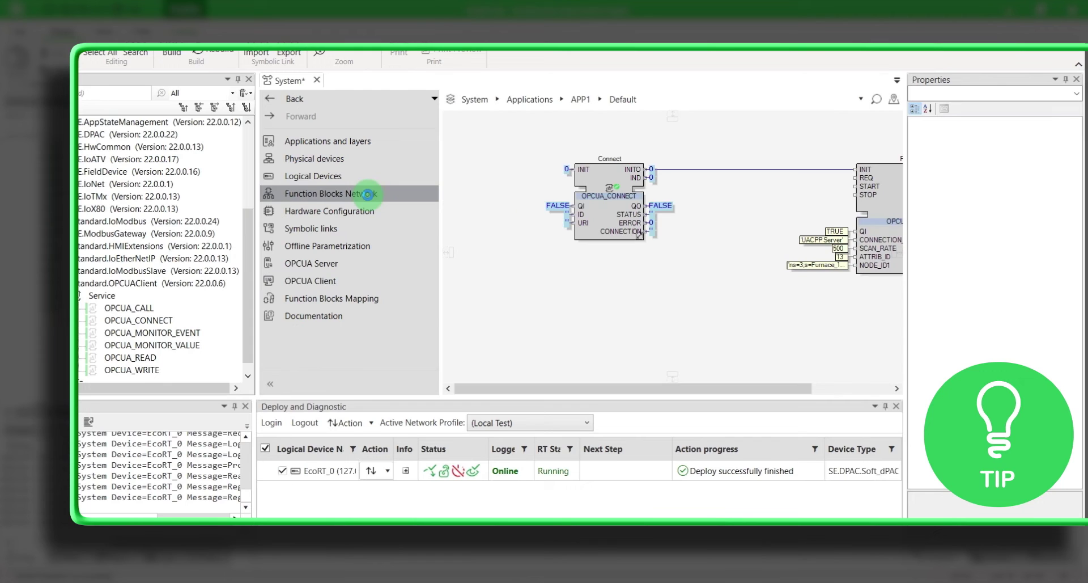
click(269, 384)
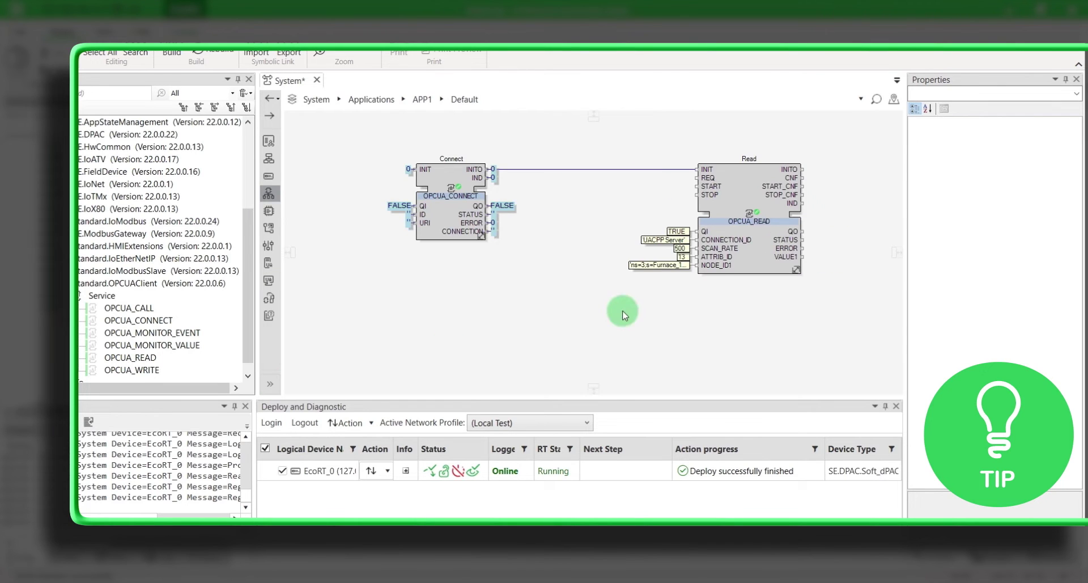
double_click(671, 266)
text('B)
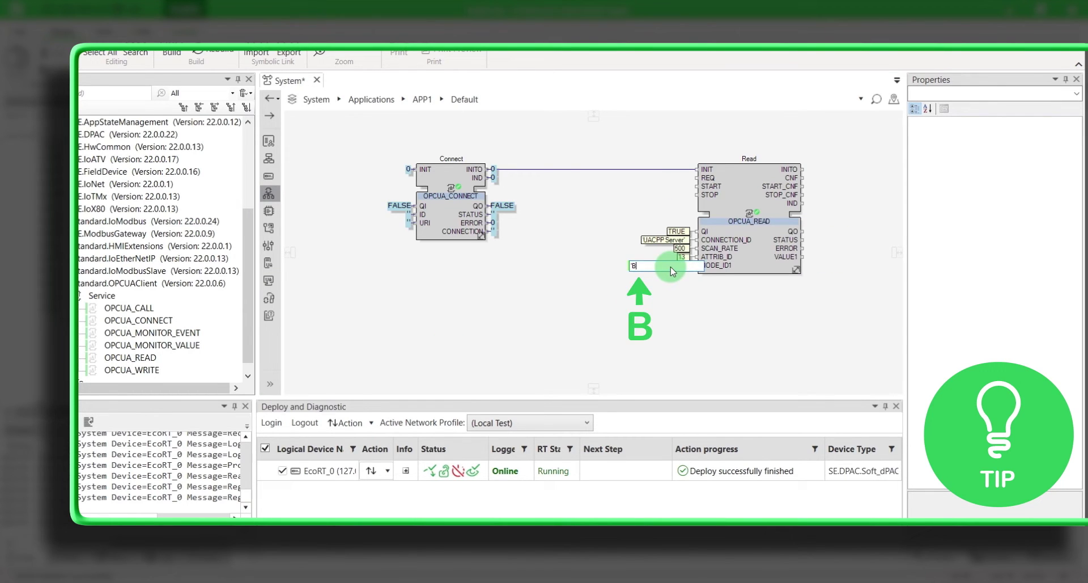
text(P#3)
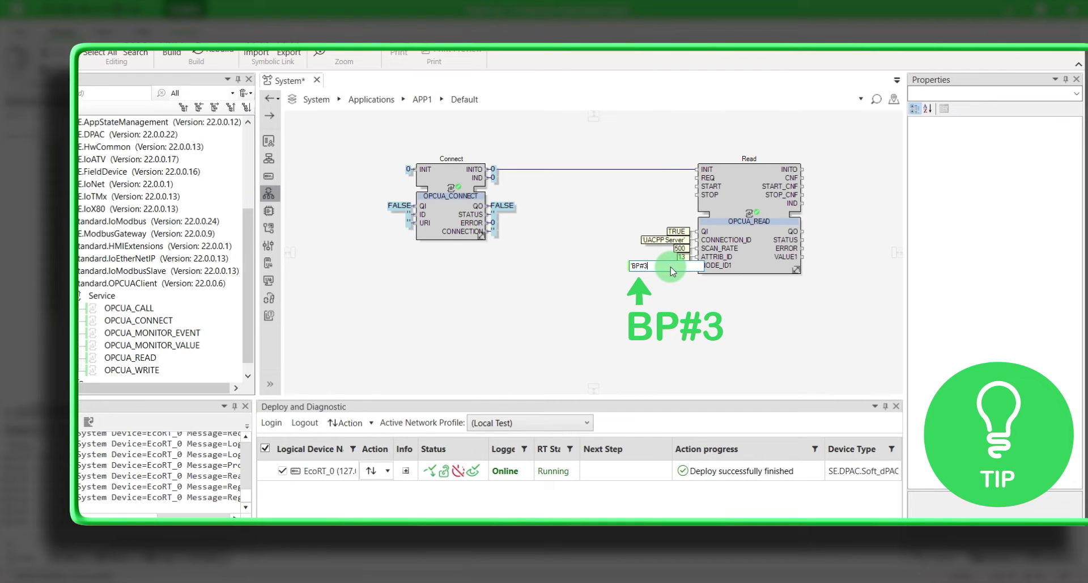
text(:Temperature)
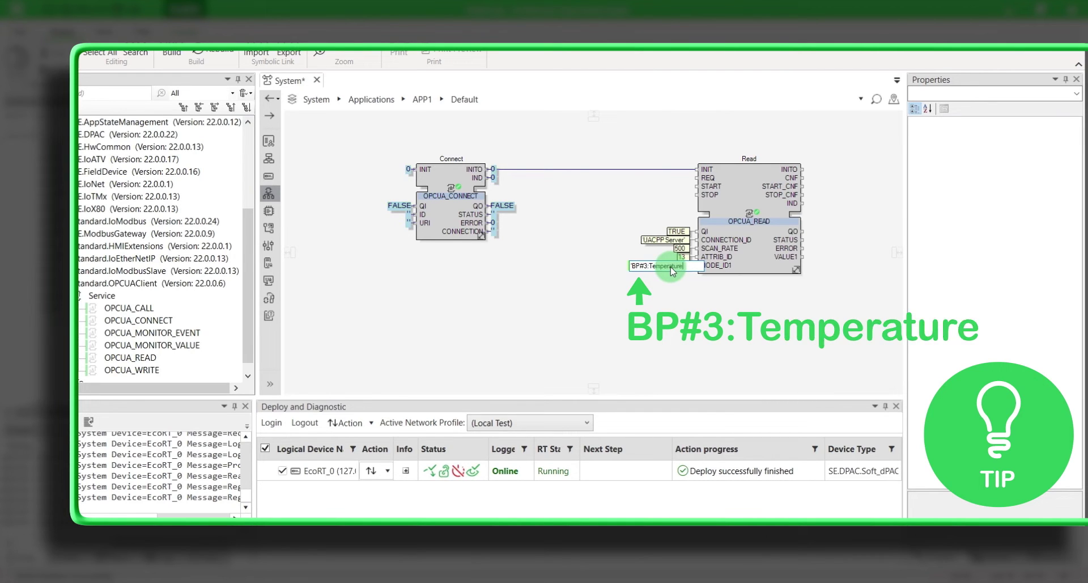
key(Return)
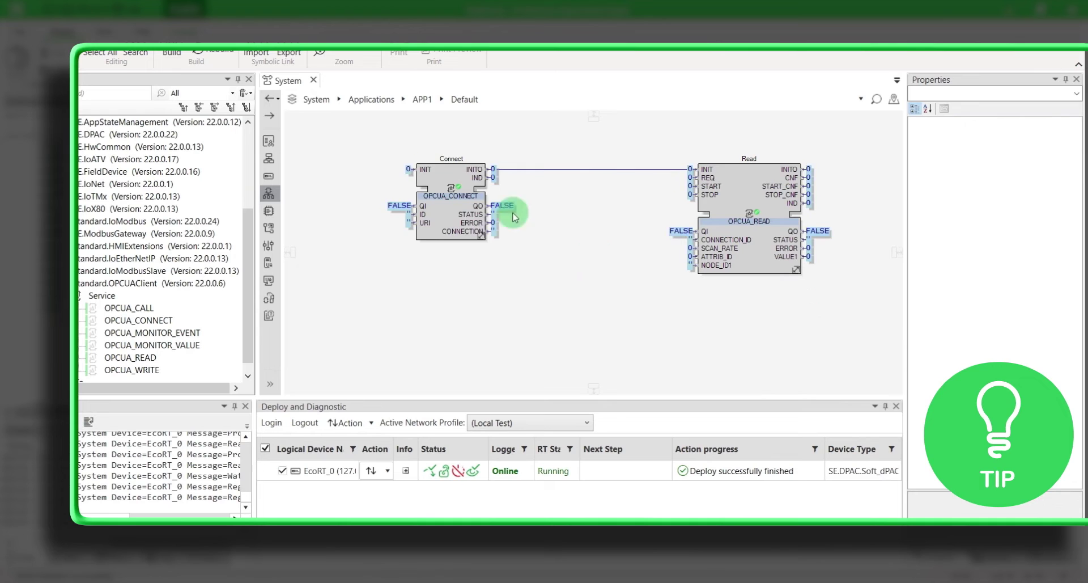
Step: Fire Connect's INIT and Read's REQ and START events online to poll the temperature
right_click(507, 210)
click(477, 191)
right_click(716, 181)
click(739, 203)
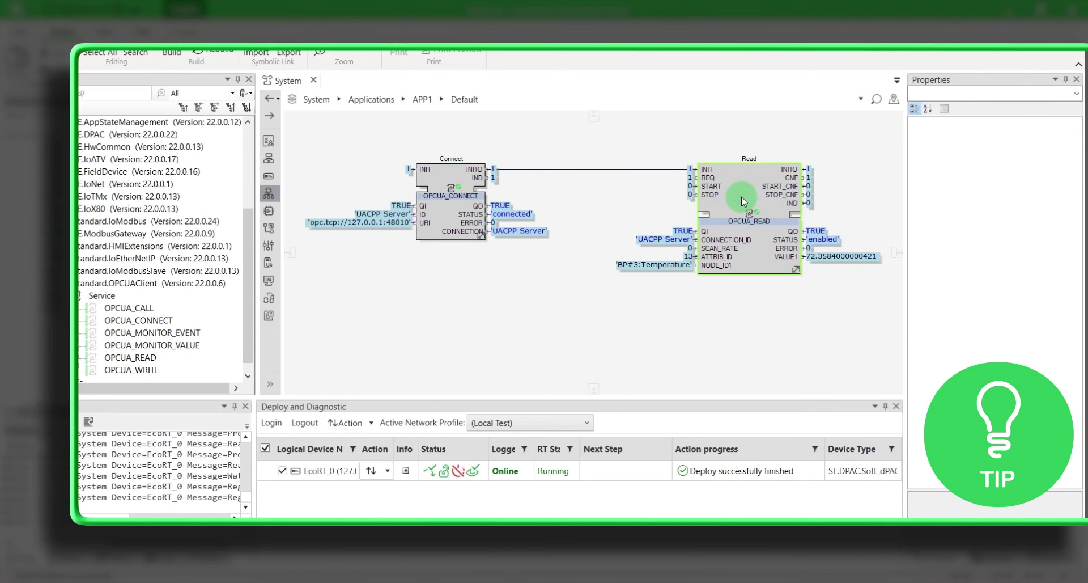
right_click(715, 182)
click(746, 203)
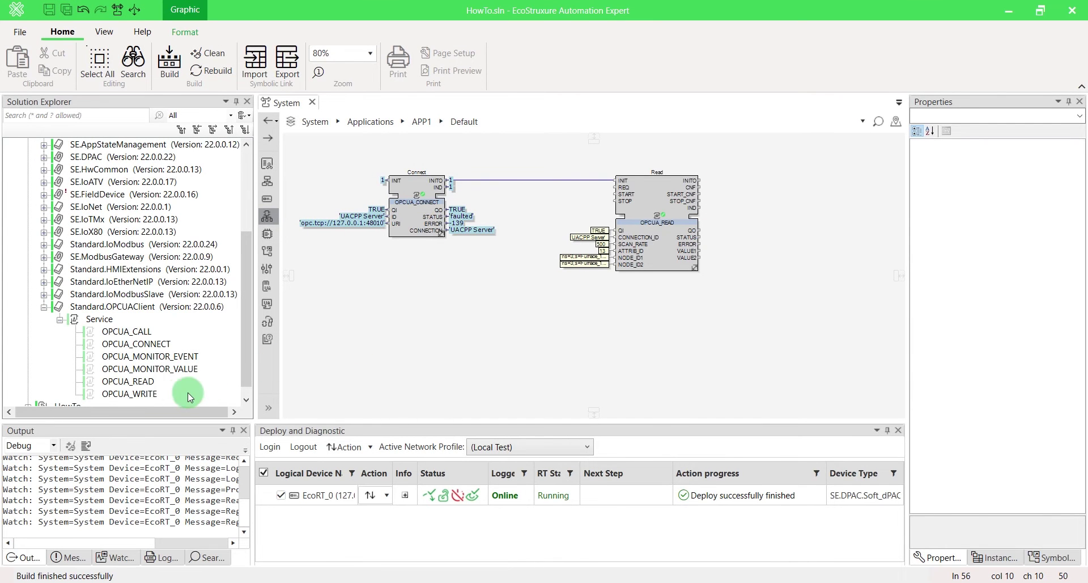
Step: Place an OPCUA_WRITE block named Write below Read and enlarge it
click(125, 395)
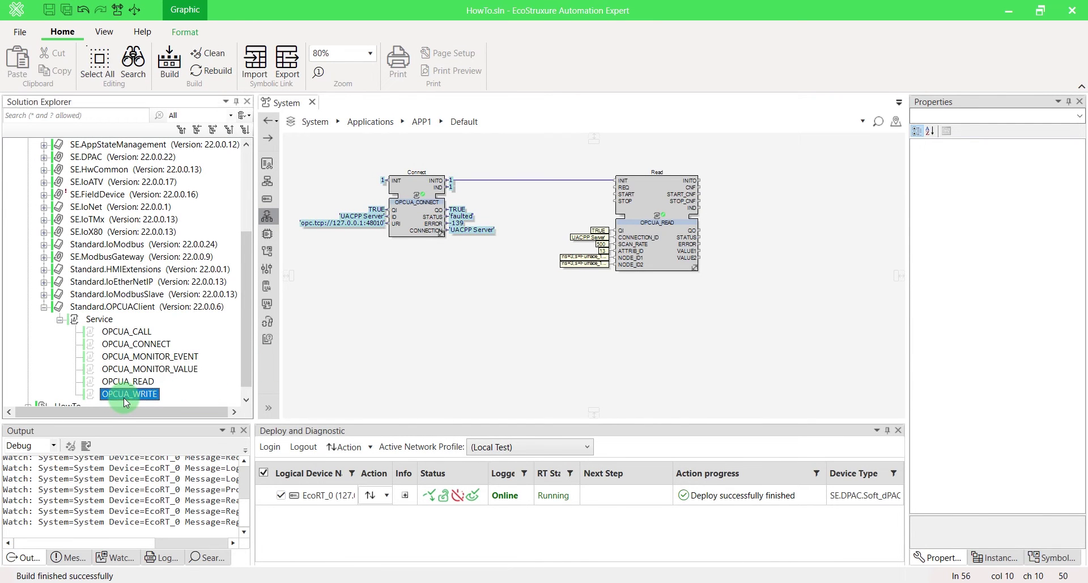
drag(124, 397, 618, 307)
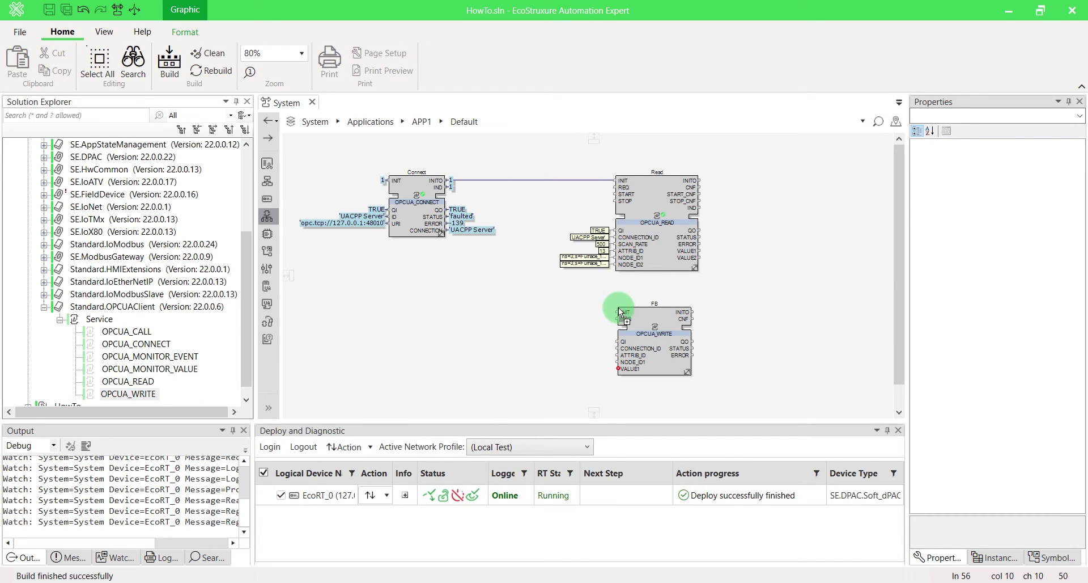
click(653, 306)
text(Write)
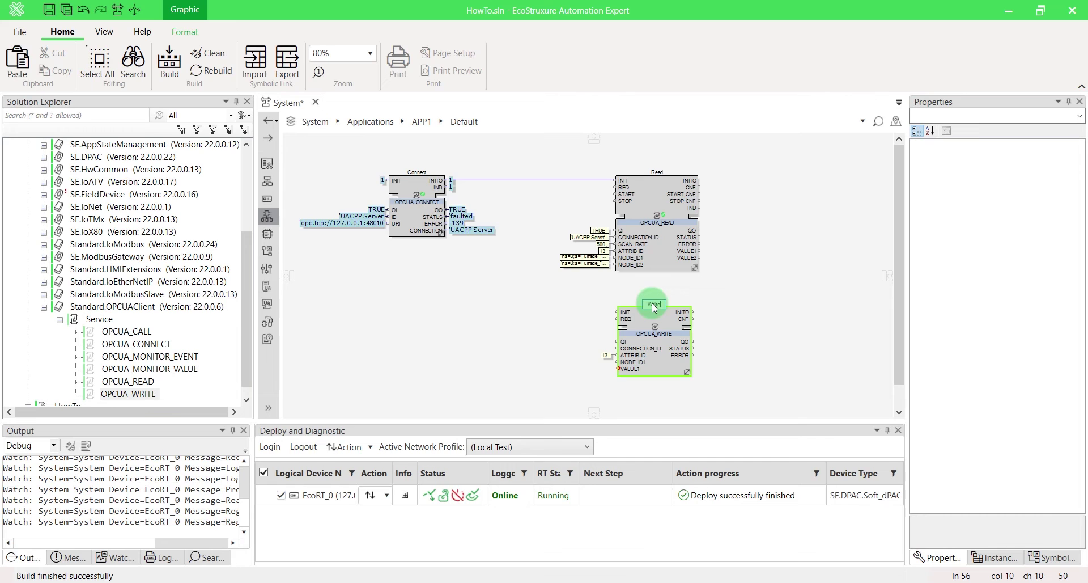
click(684, 361)
mouse_move(685, 365)
mouse_down()
mouse_move(685, 409)
mouse_move(688, 372)
mouse_up()
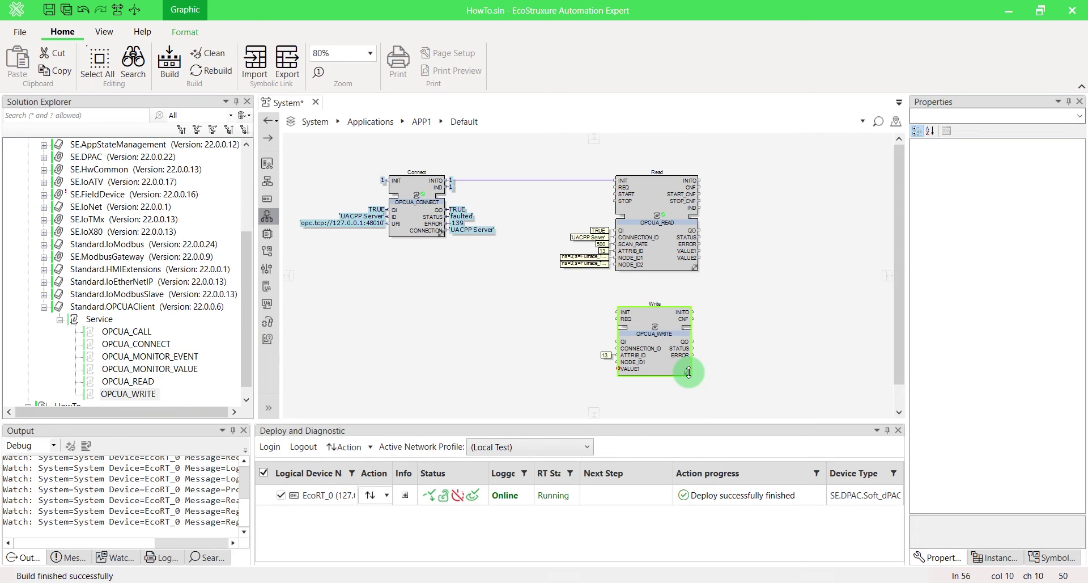
Step: Set the Write block's VALUE1 type and constant 50, then place an OPCUA_MONITOR_VALUE block
right_click(690, 372)
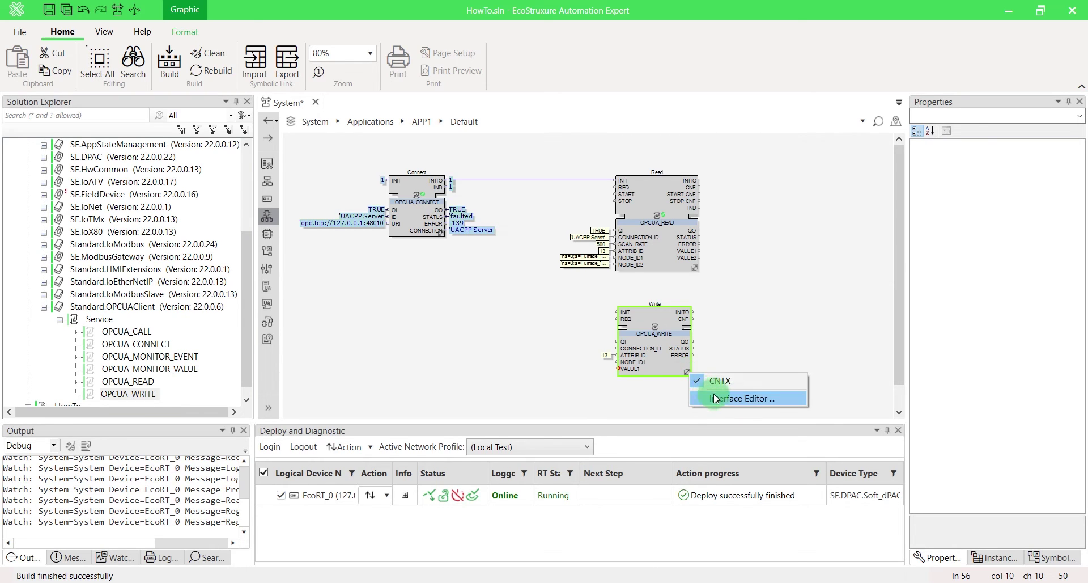
click(742, 399)
click(576, 298)
click(577, 297)
click(577, 347)
click(601, 370)
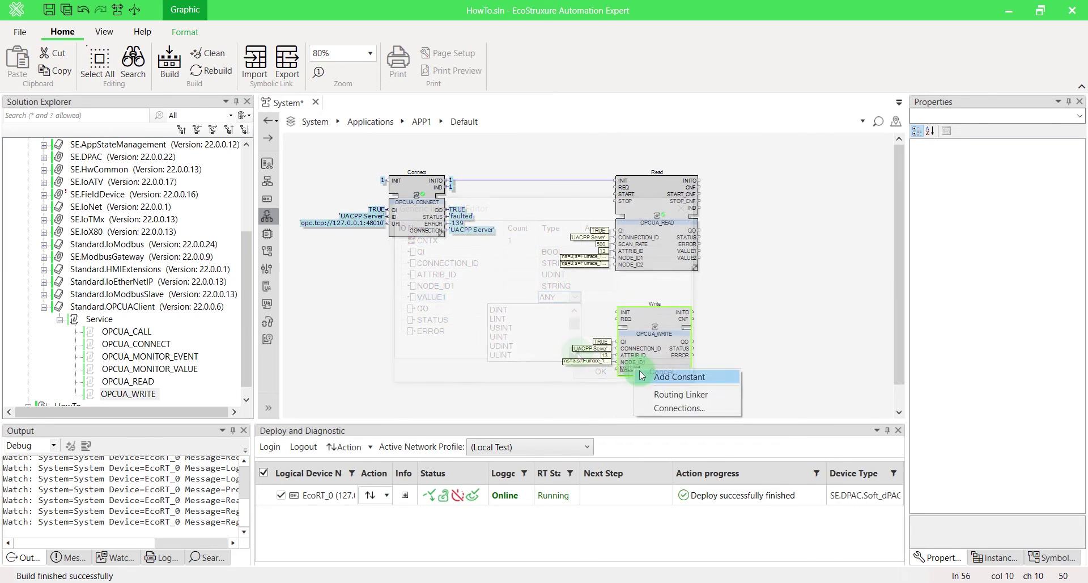
click(619, 374)
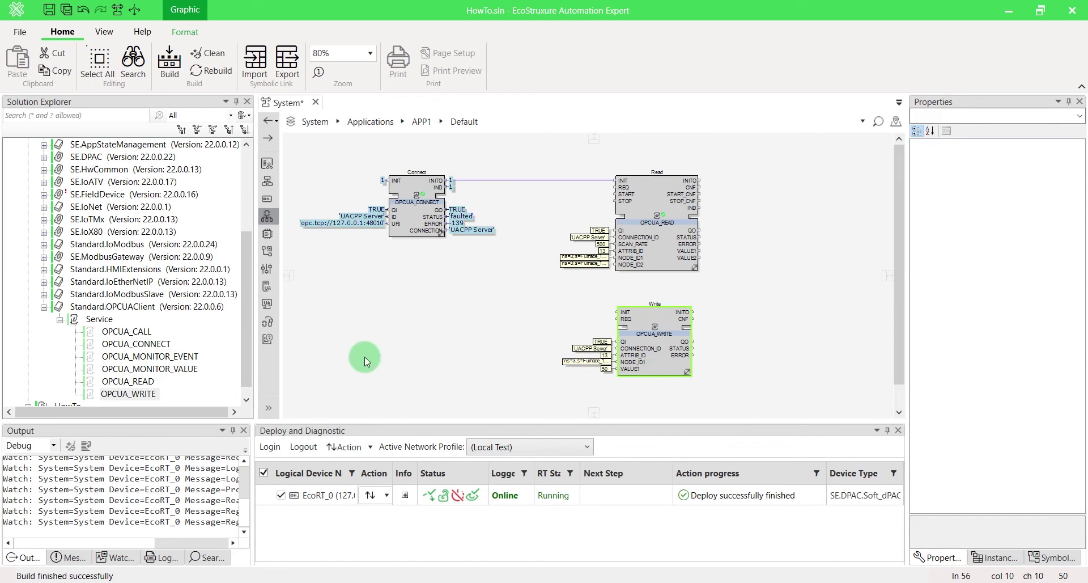
drag(168, 371, 750, 291)
double_click(791, 287)
Step: Name the new block MonitorValue and give its inputs initial constants, including the temperature NODE_ID
text(MonitorValue)
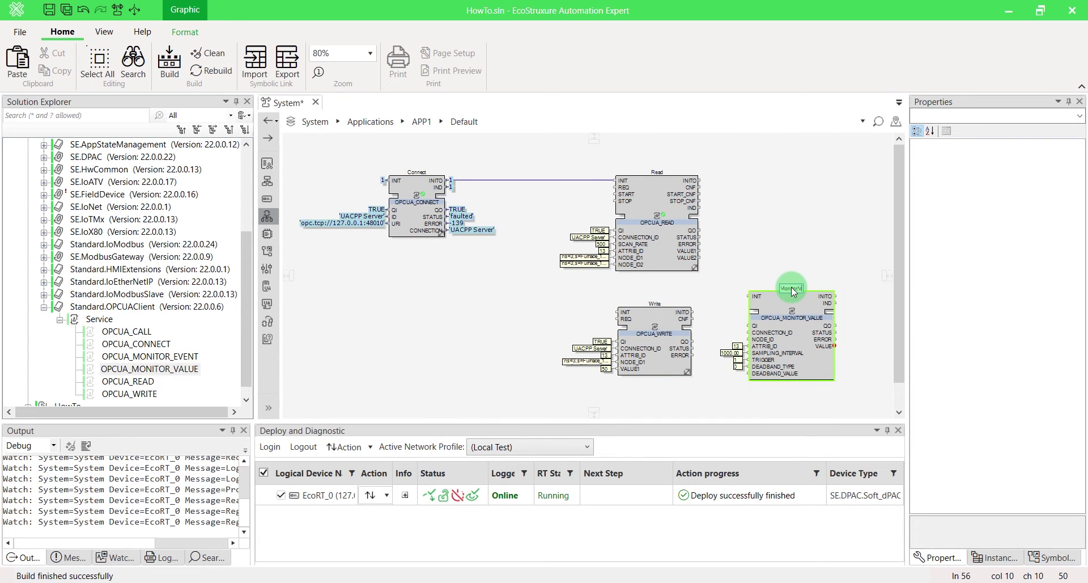
click(755, 328)
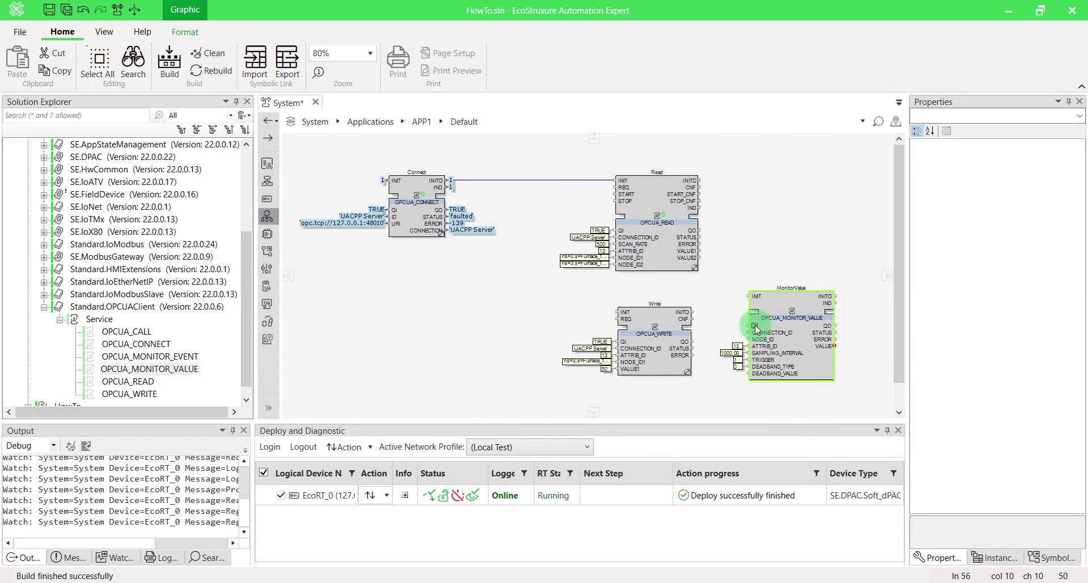
click(791, 344)
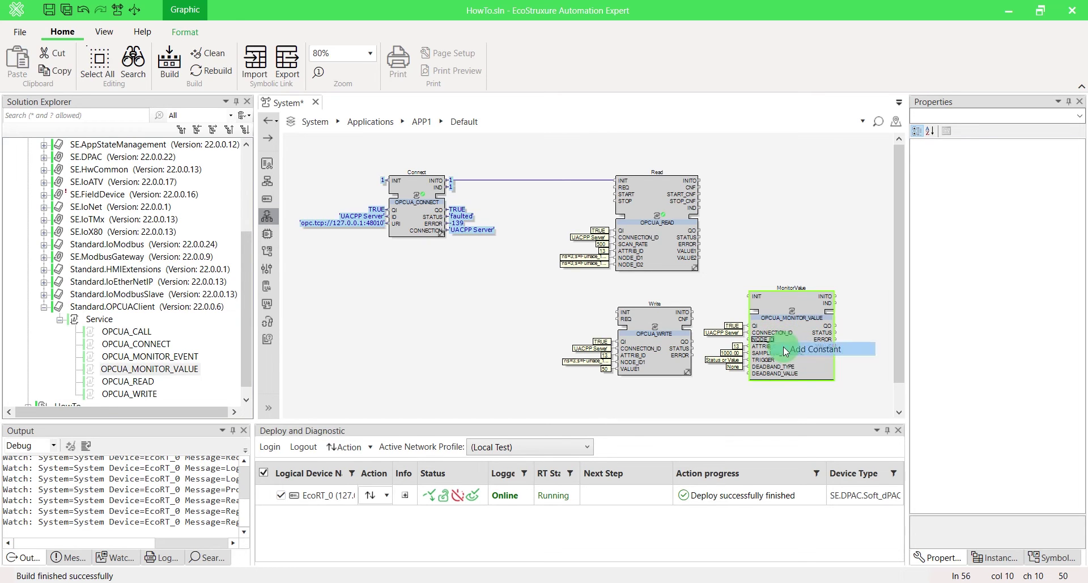
click(789, 359)
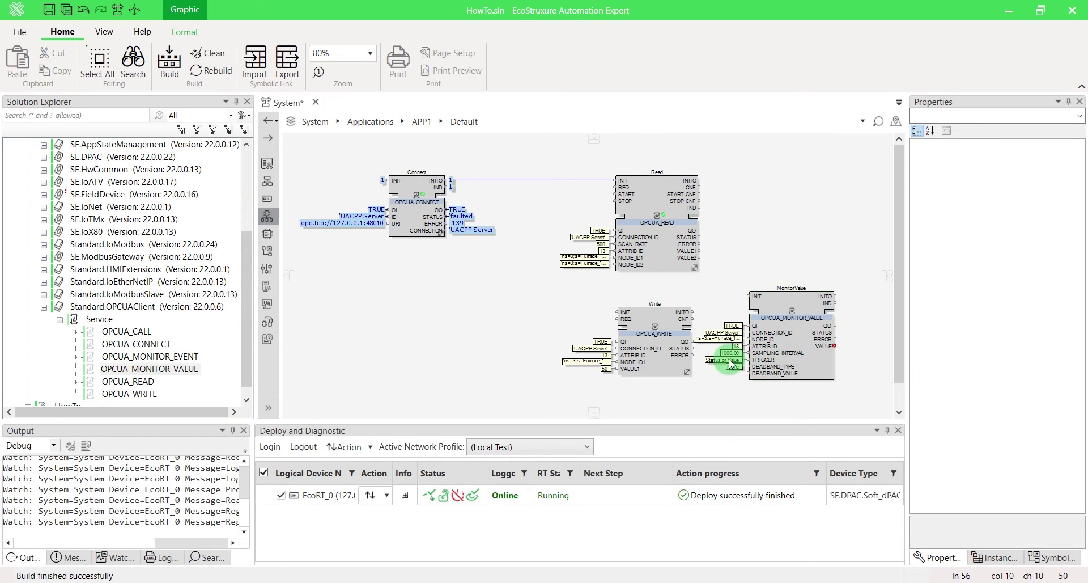
Step: Set TRIGGER to 'Status or Value', DEADBAND_TYPE to Absolute and DEADBAND_VALUE to 5
double_click(786, 366)
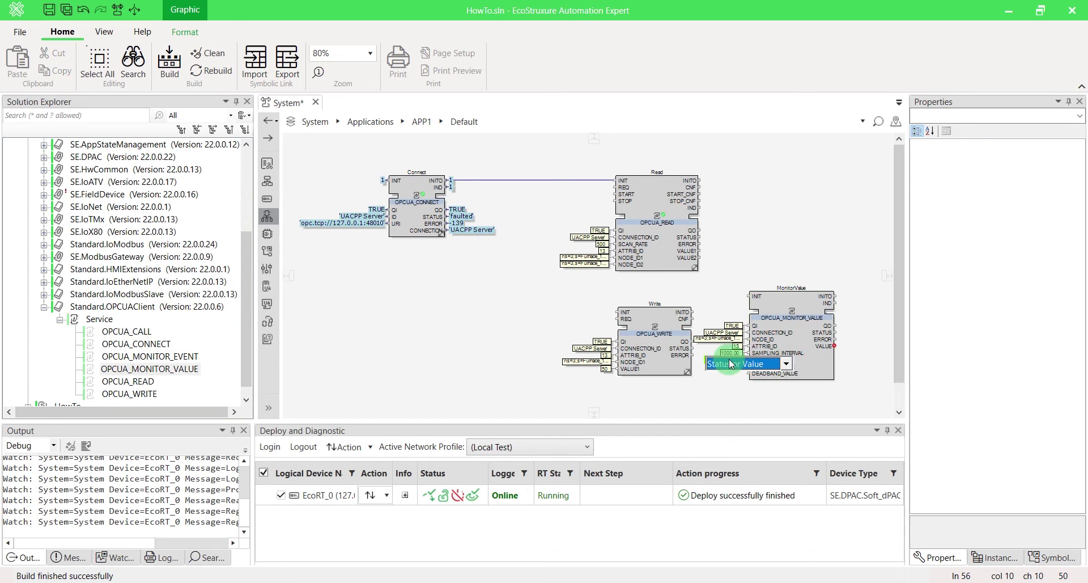
click(787, 365)
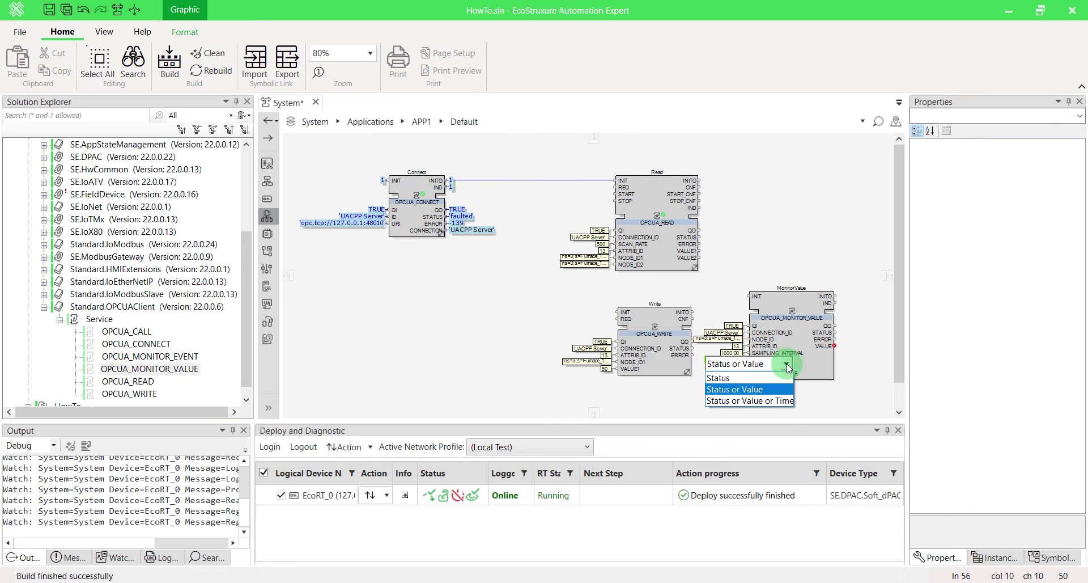
click(759, 389)
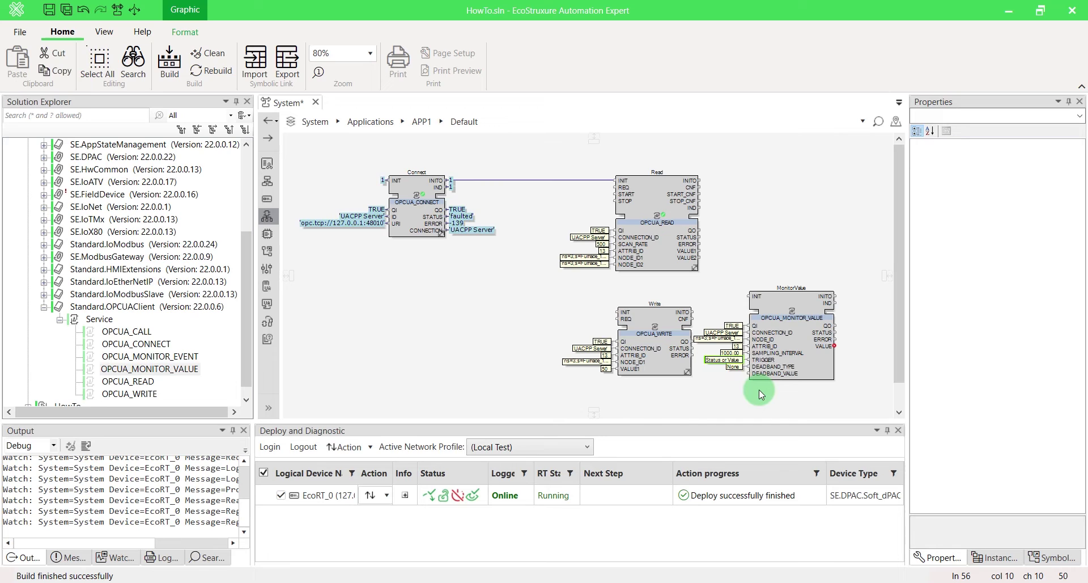
click(732, 367)
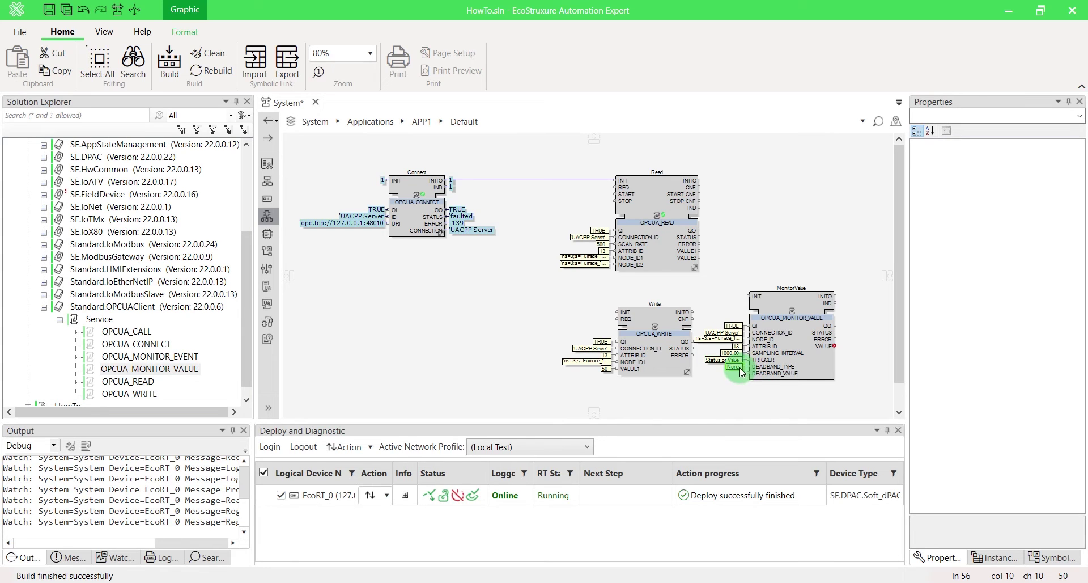
click(762, 371)
click(754, 379)
right_click(757, 374)
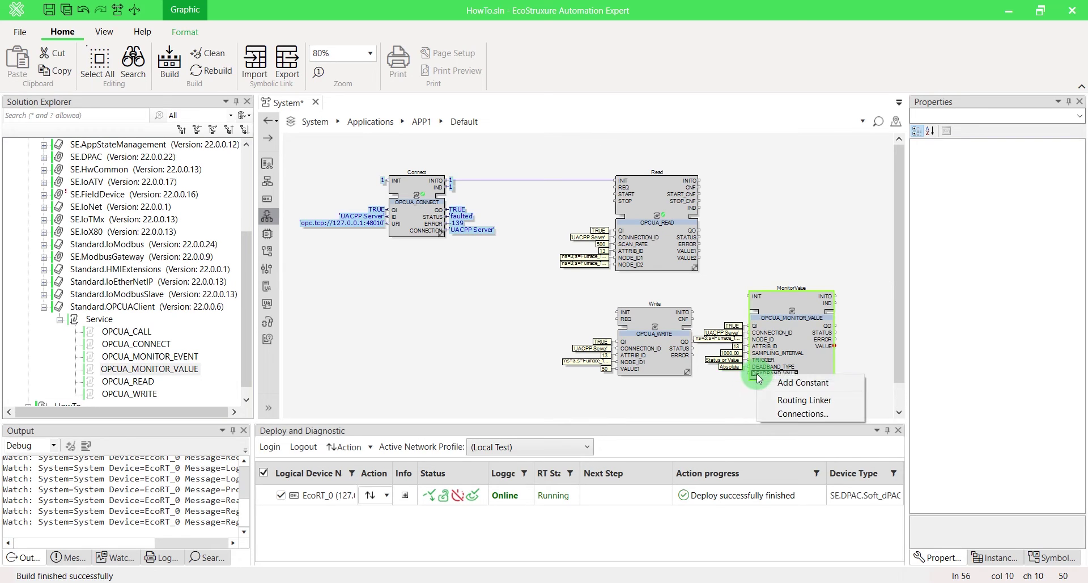
click(764, 380)
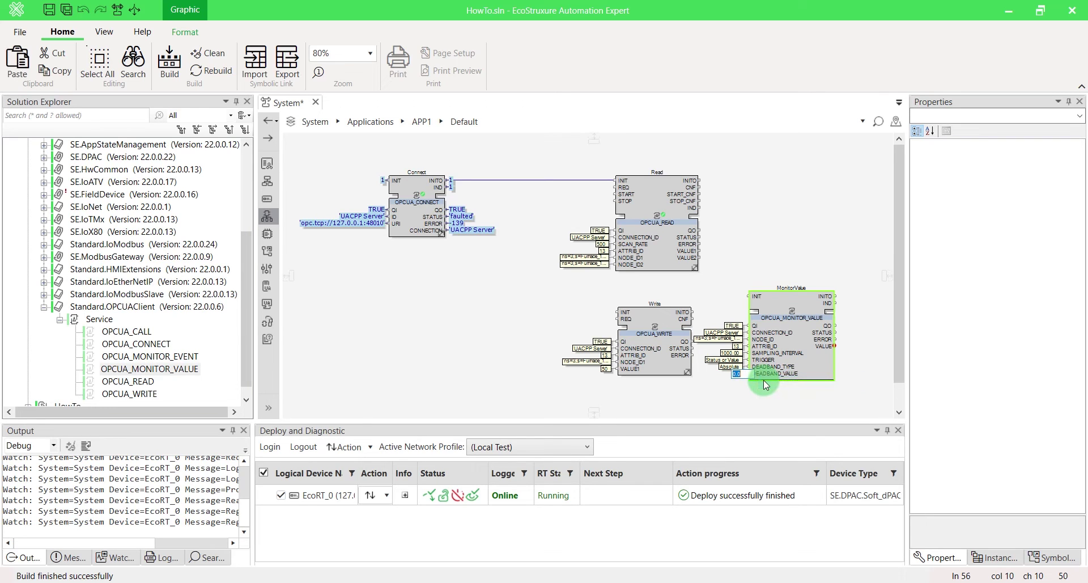
text(5)
key(Return)
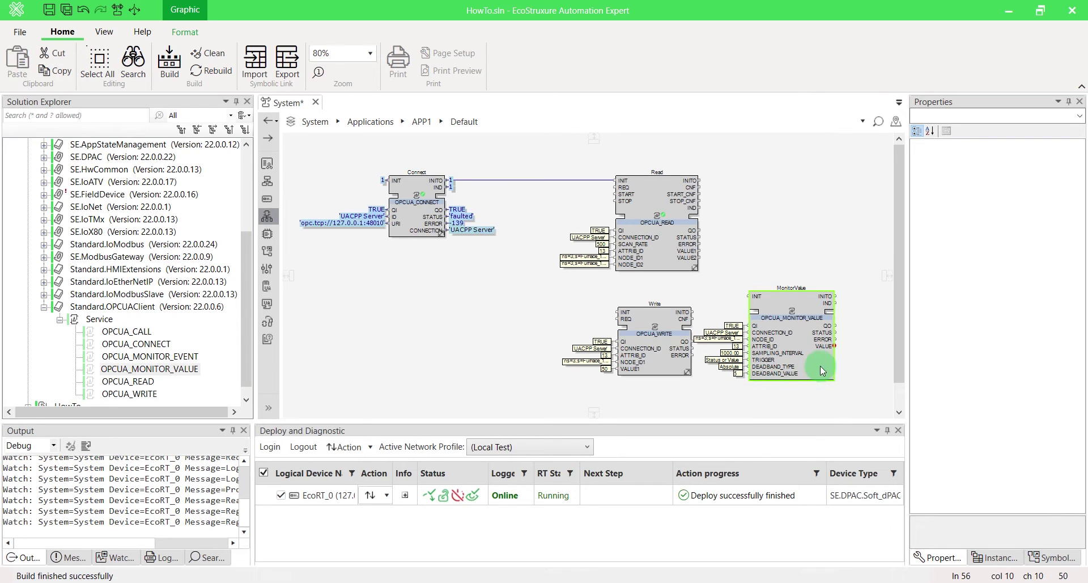
right_click(820, 366)
Step: Change MonitorValue's VALUE output type to LREAL in the interface editor
click(885, 561)
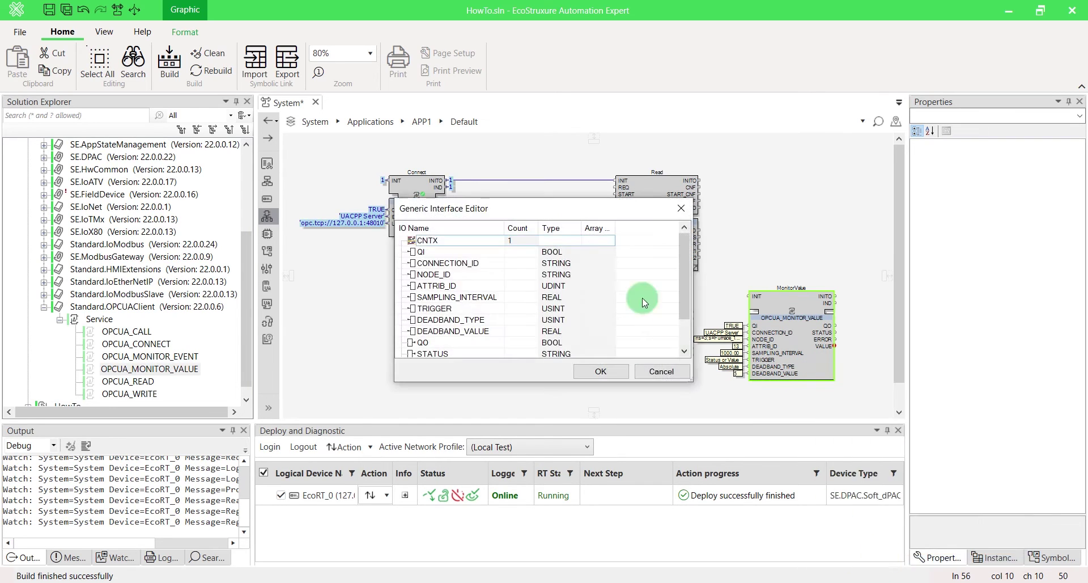
scroll(642, 298, down, 2)
click(577, 343)
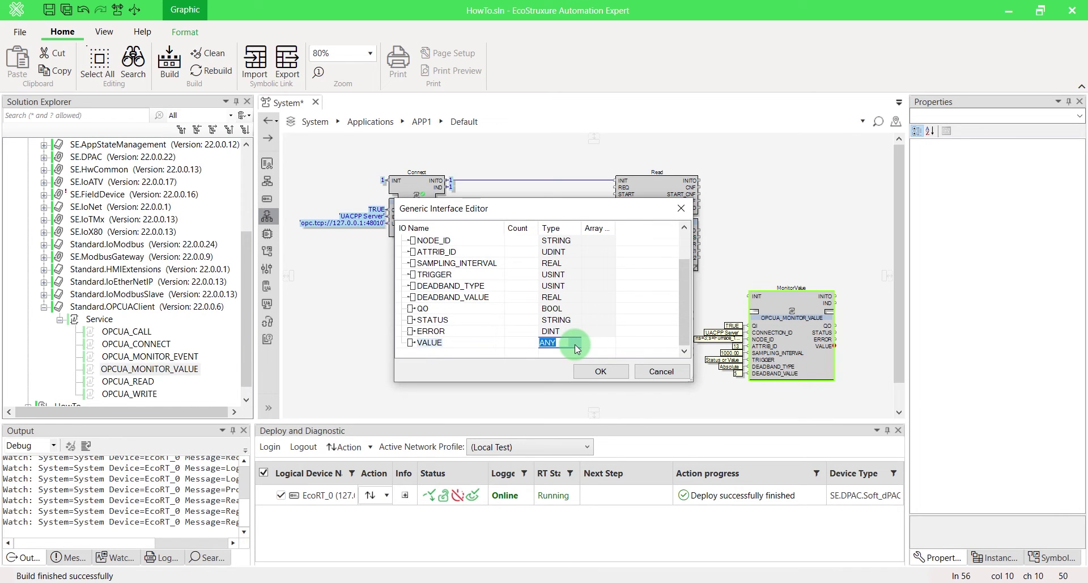
text(LREAL)
key(Return)
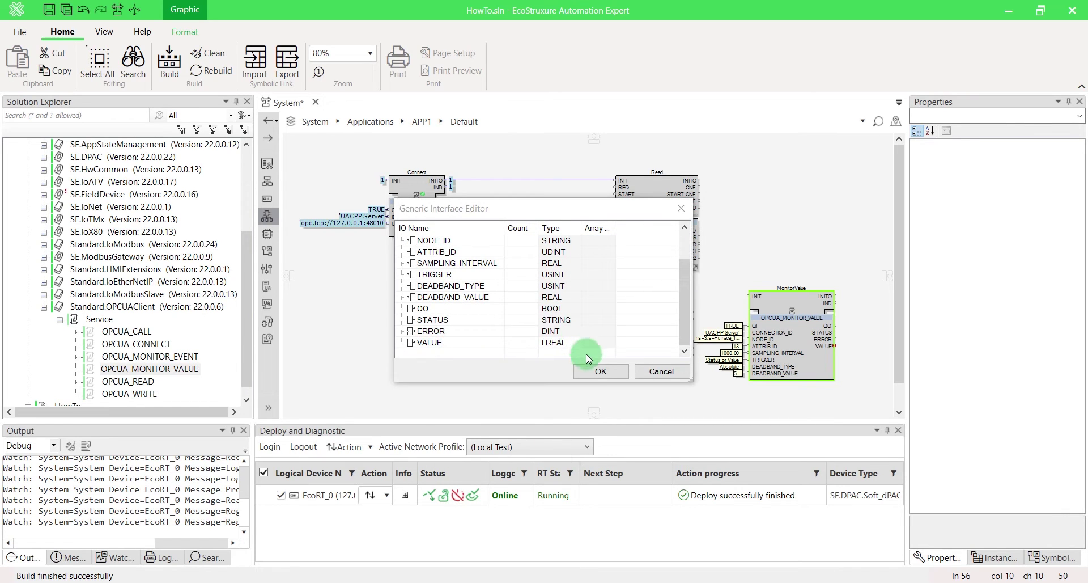
click(602, 371)
Step: Map the Write and MonitorValue blocks to EcoRT_0.ES0
right_click(668, 342)
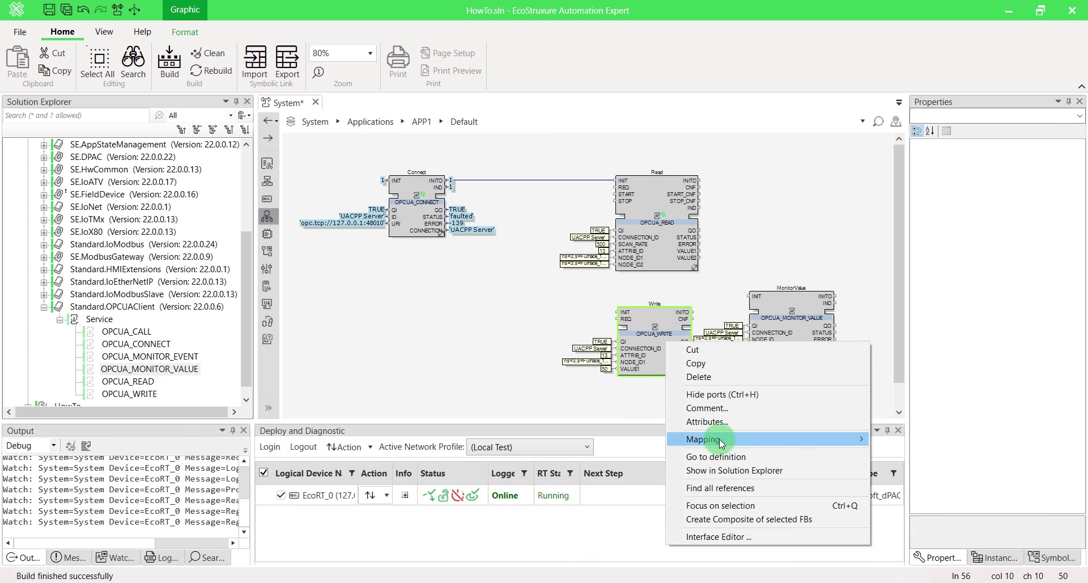
mouse_move(719, 439)
click(922, 457)
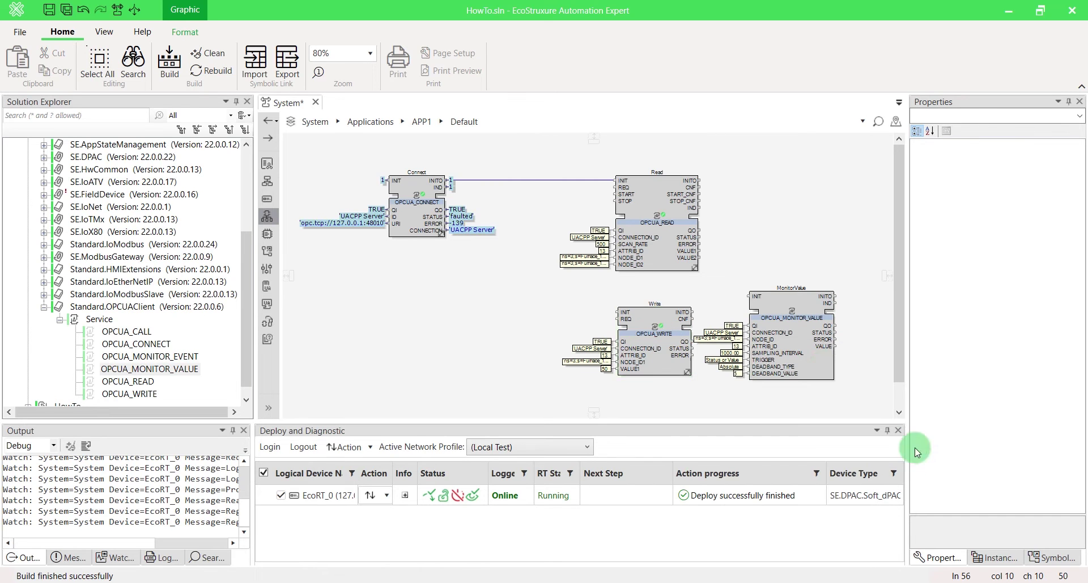
drag(822, 364, 852, 366)
right_click(852, 365)
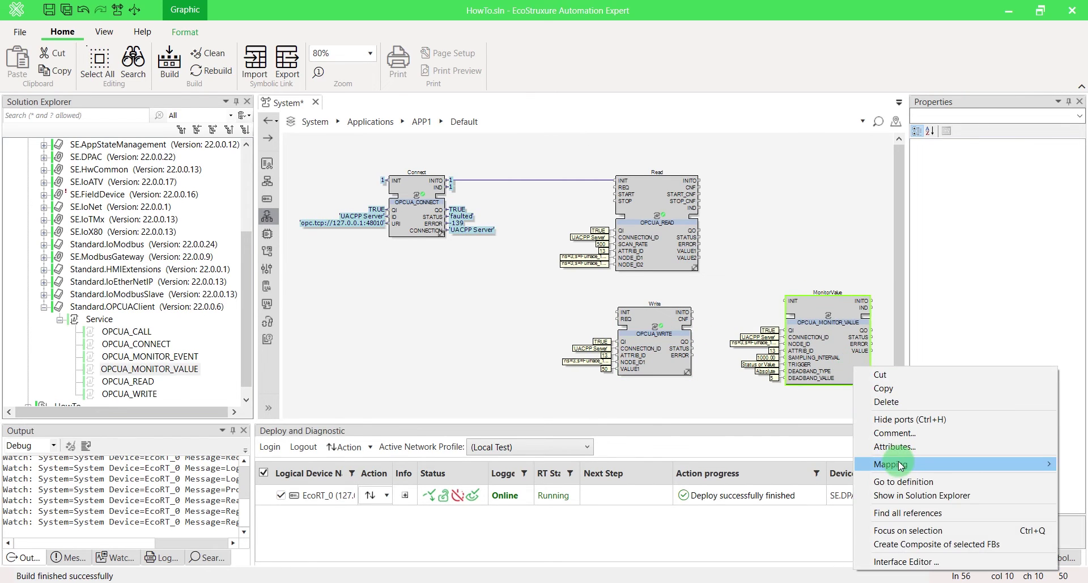
mouse_move(900, 460)
click(780, 481)
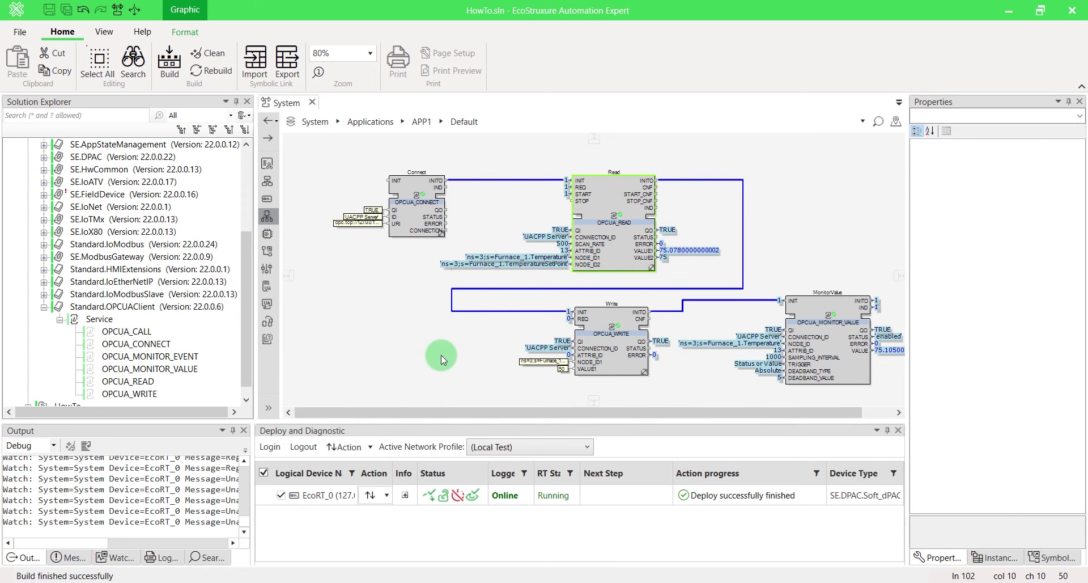
Step: Fire the Write block's REQ event once to write 50 to the furnace
right_click(581, 318)
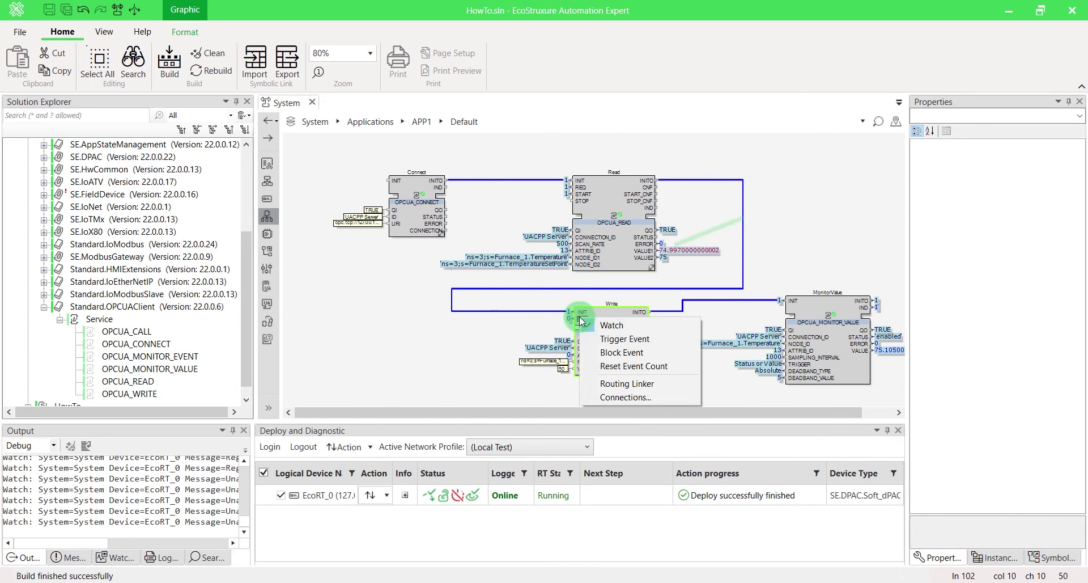
click(603, 340)
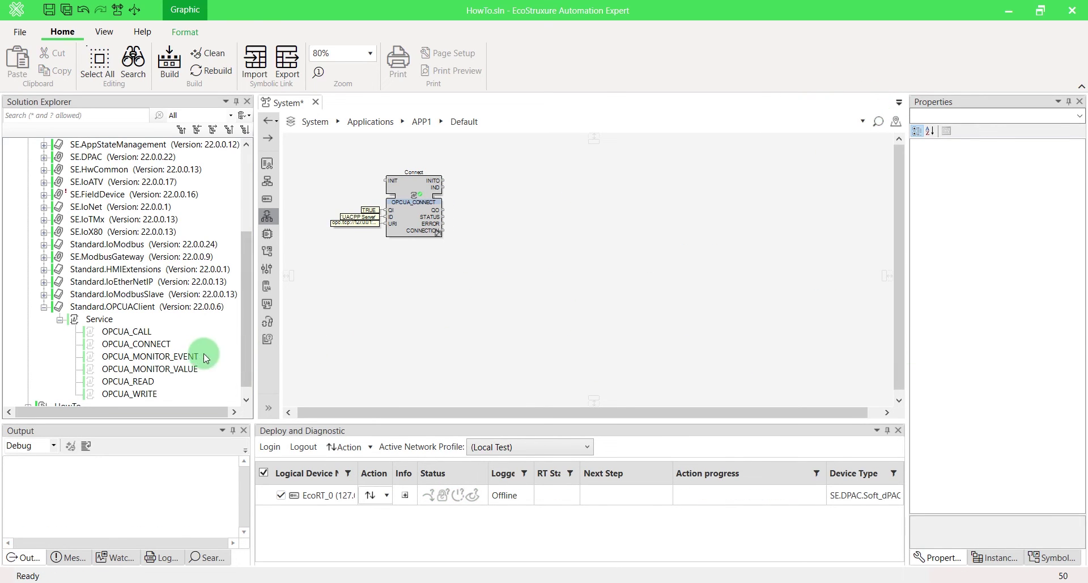
Step: Place an OPCUA_MONITOR_EVENT block beside Connect and name it MonitorEvent
drag(203, 353, 554, 179)
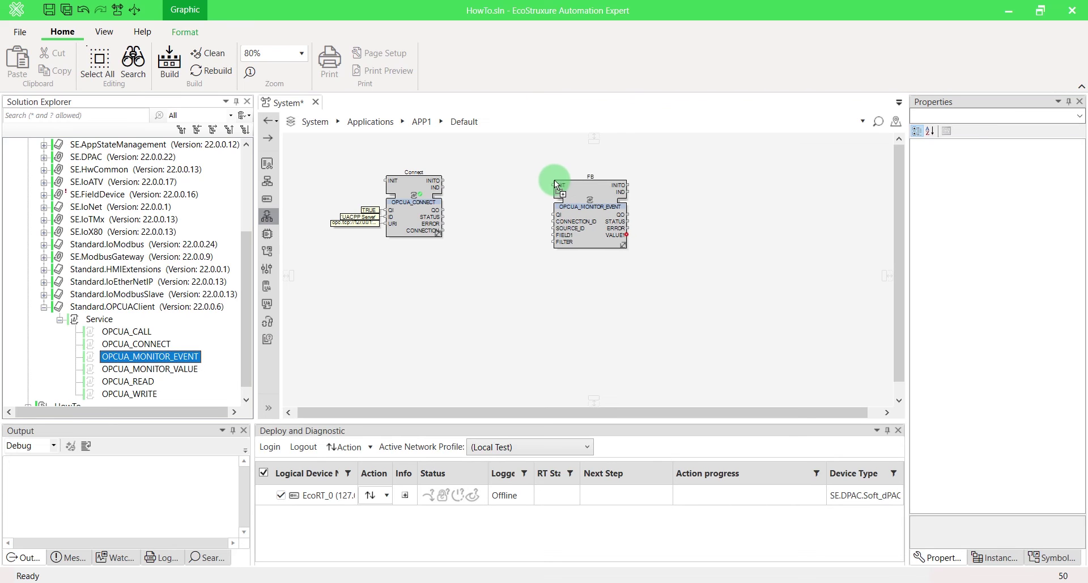
text(MonitorEvent)
key(Return)
Step: Give MonitorEvent constants TRUE, 'UACPP Server' and source i=2253, then enlarge it to show FIELD2 and FIELD3
double_click(590, 215)
text(TRUE)
key(Return)
double_click(598, 227)
text(UACPP Server)
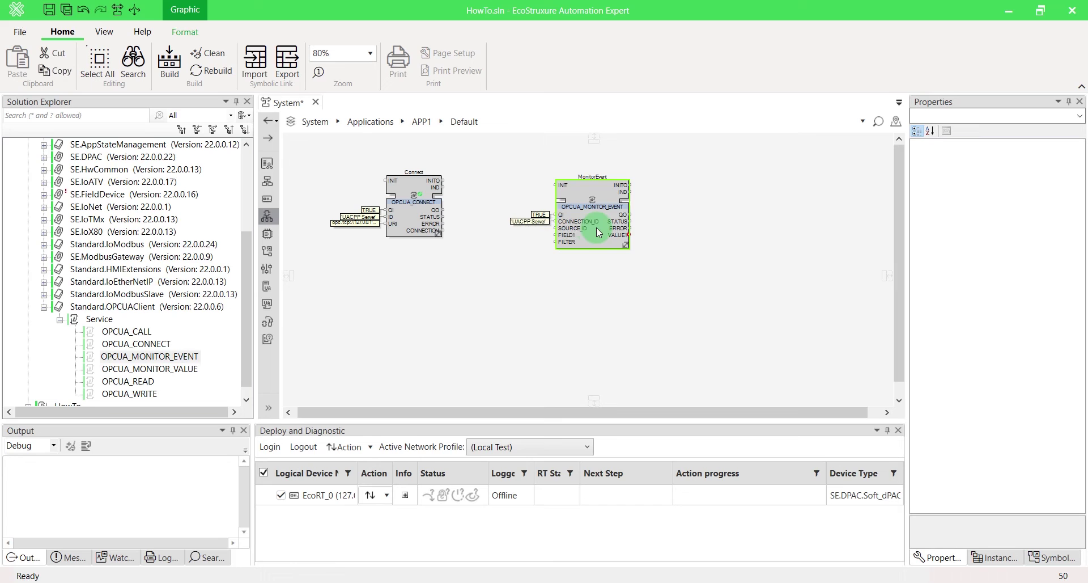
key(Return)
right_click(583, 230)
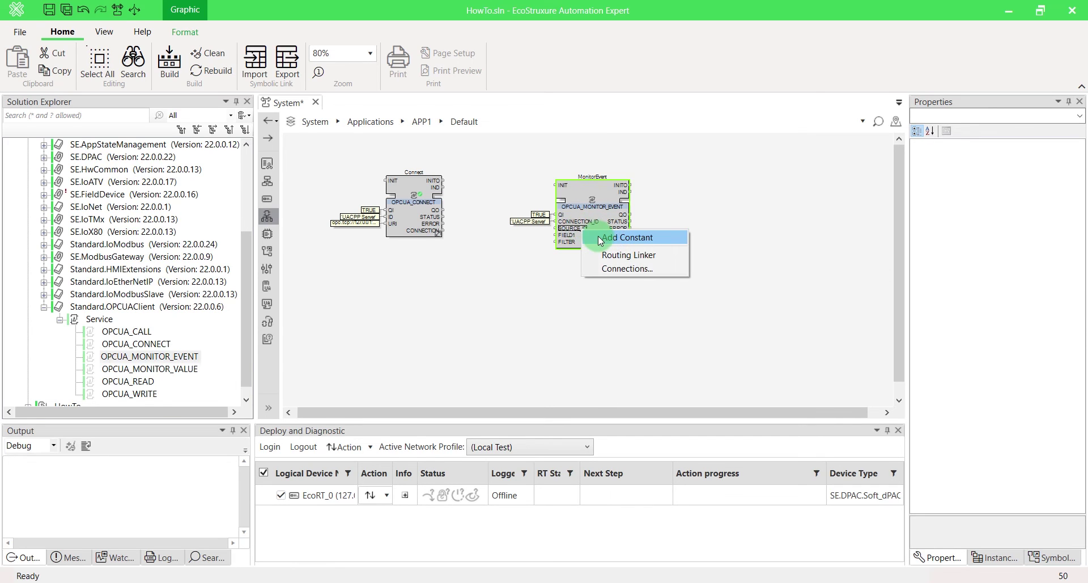
click(594, 237)
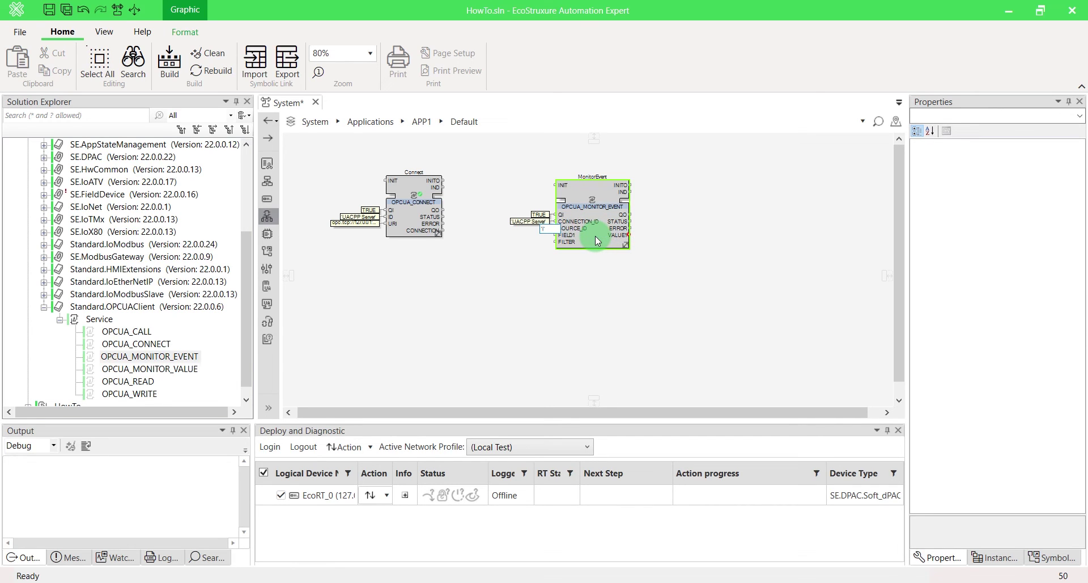
text(i=2253)
key(Return)
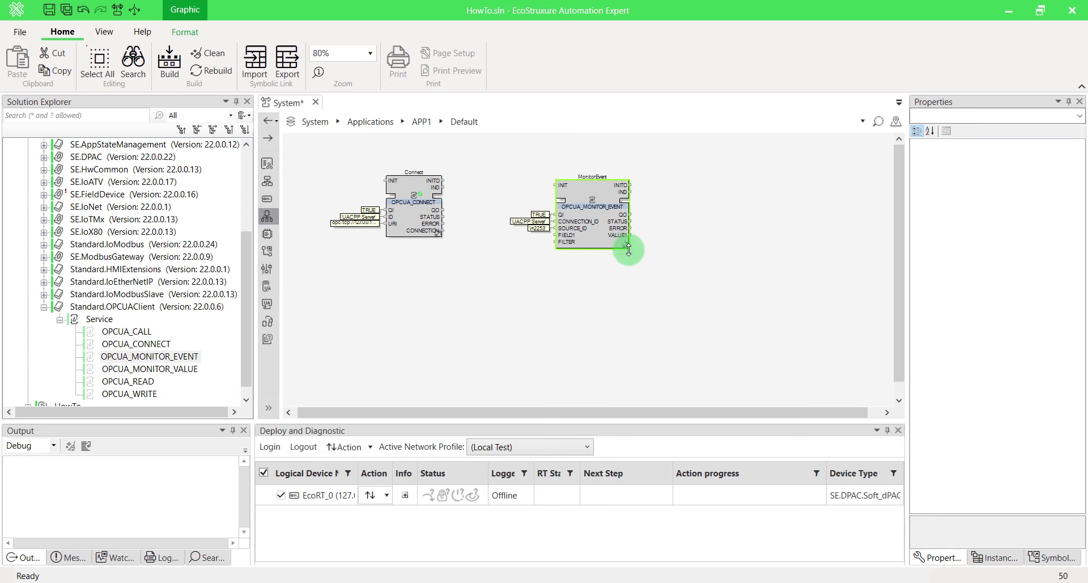
drag(628, 255, 618, 261)
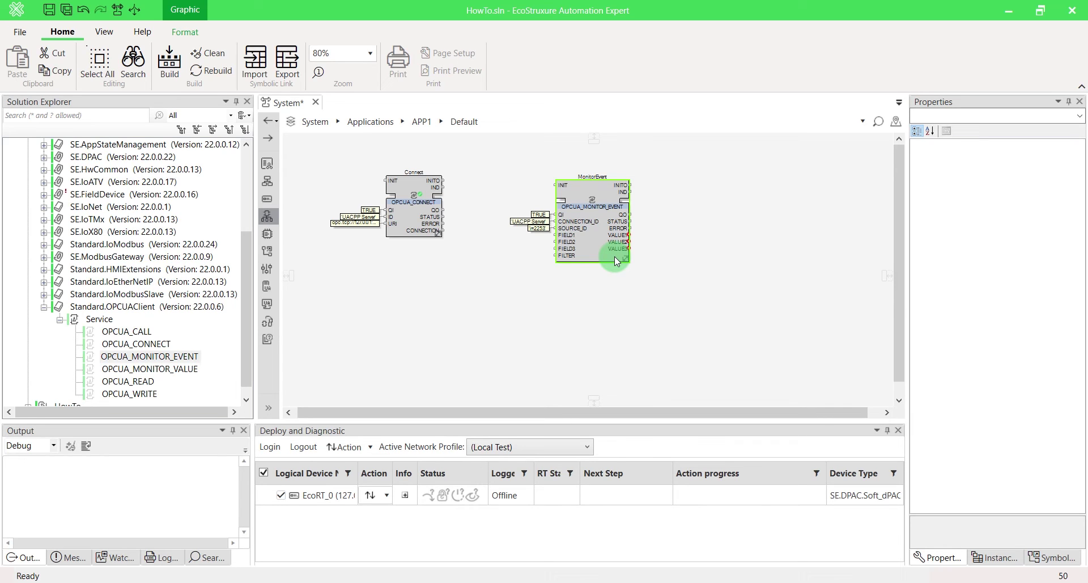
right_click(617, 260)
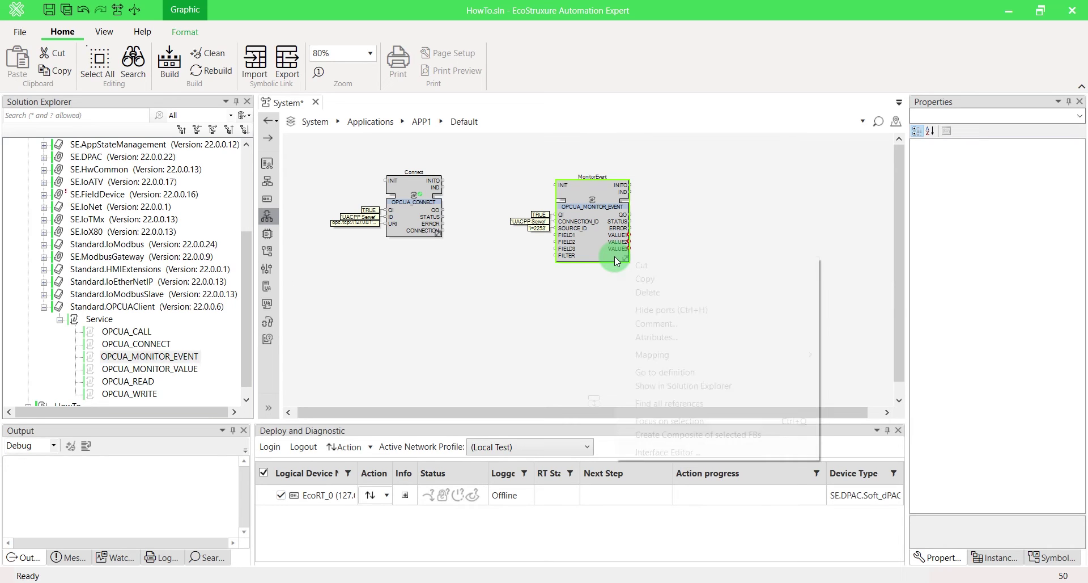
Step: Make MonitorEvent's VALUE1 a BYTE array of size 16
click(692, 451)
scroll(684, 293, down, 1)
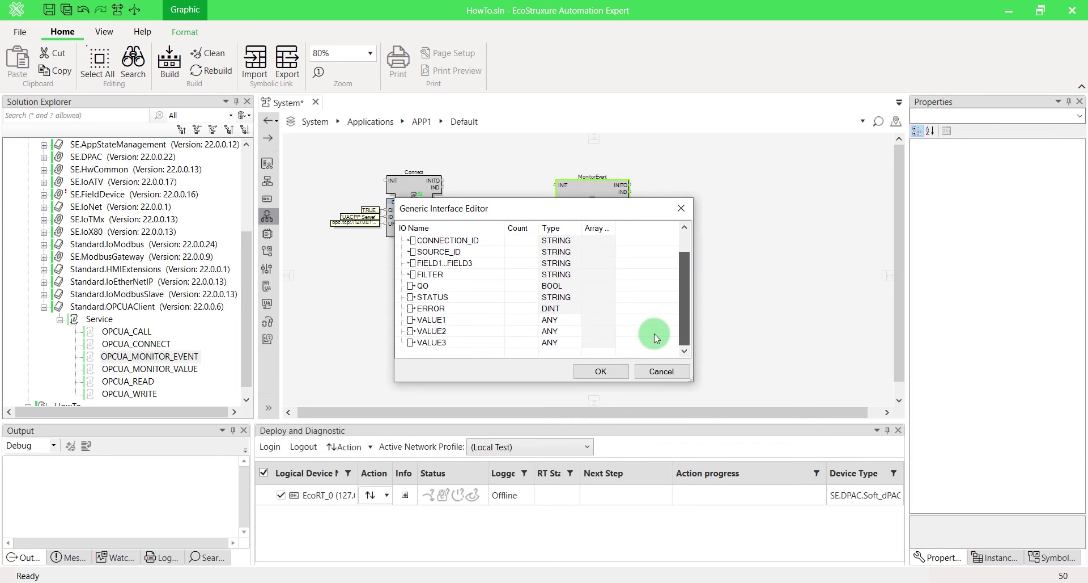
click(568, 319)
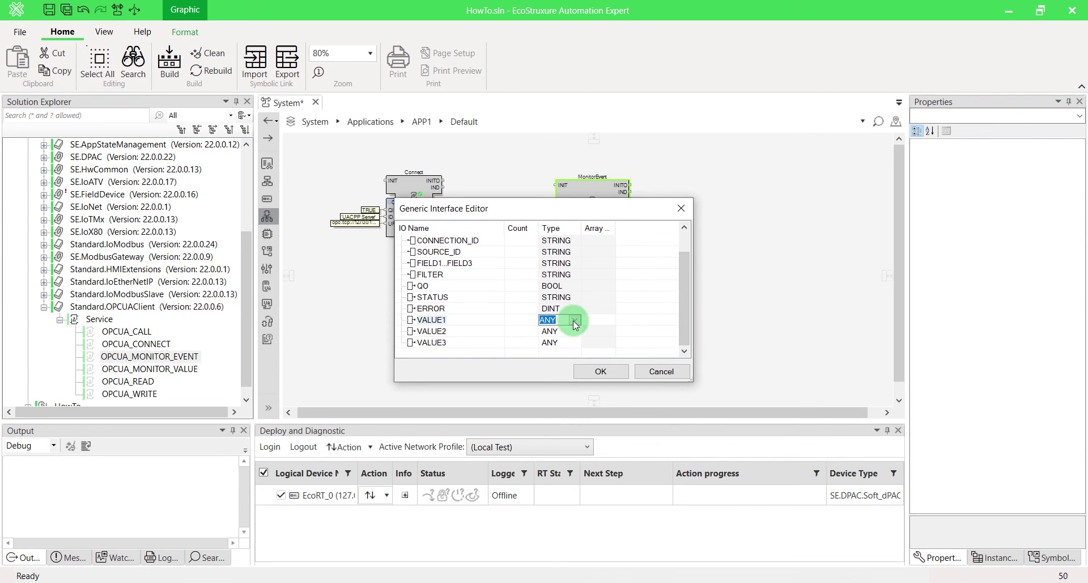
click(574, 321)
click(556, 343)
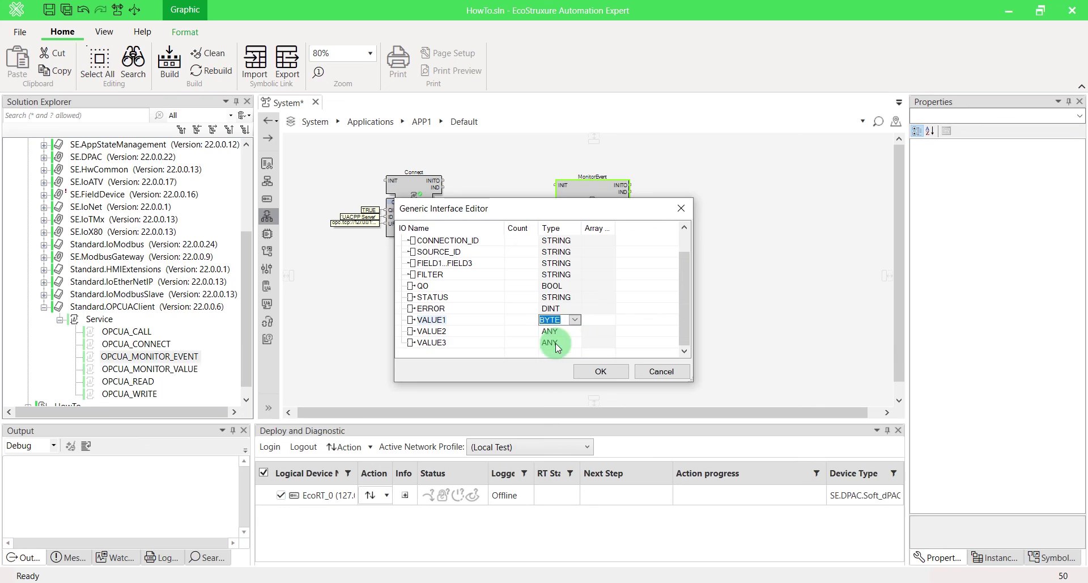
click(589, 319)
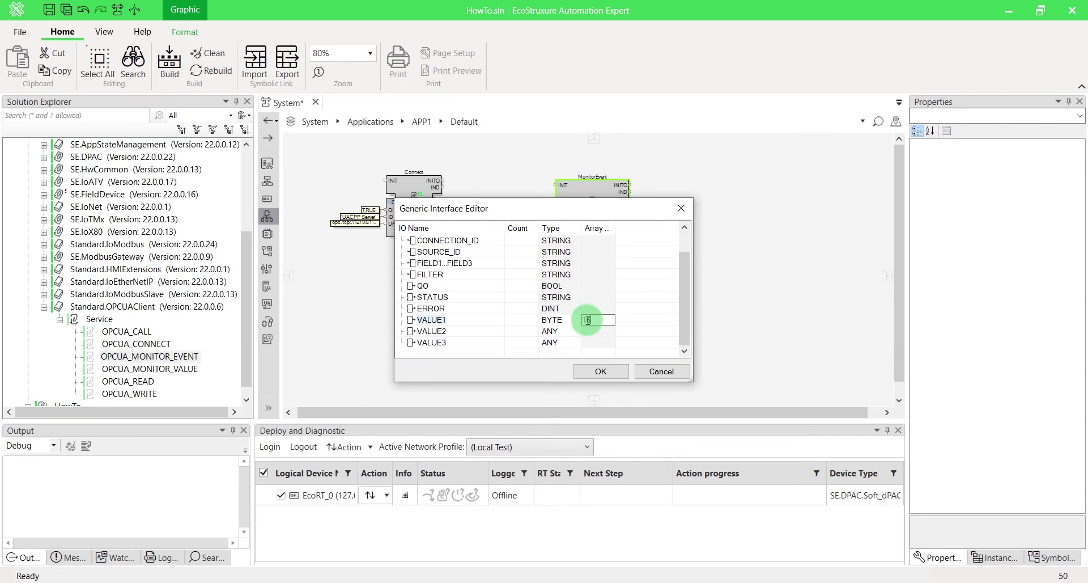
text(16)
click(572, 330)
Step: Set VALUE2 and VALUE3 to STRING and apply the interface changes
click(577, 334)
click(556, 337)
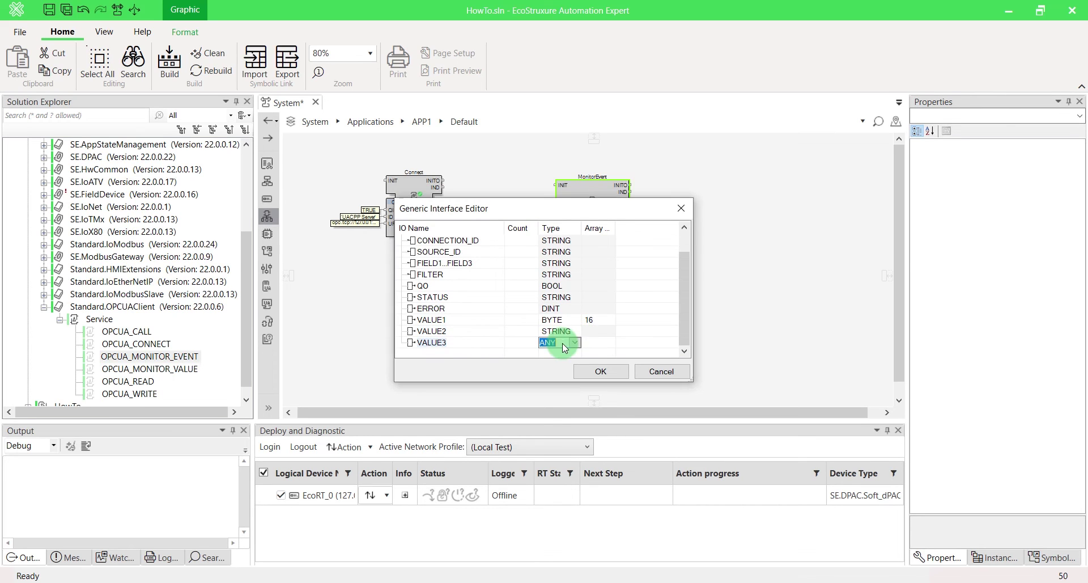
click(562, 342)
click(560, 352)
click(601, 371)
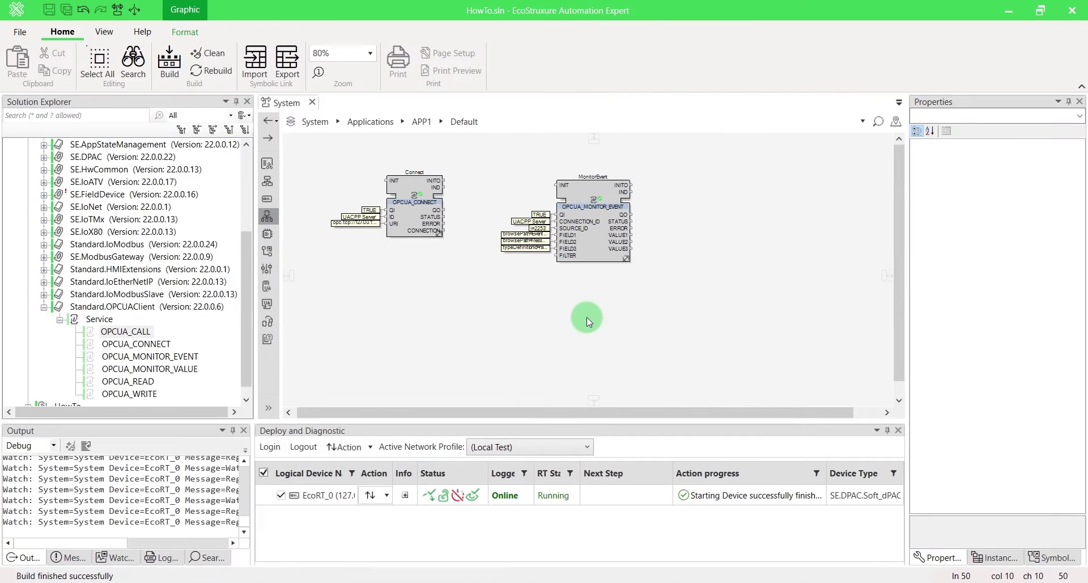
Step: Place a new OPCUA_CALL block on the canvas and name it Call_Acknowledge
click(128, 331)
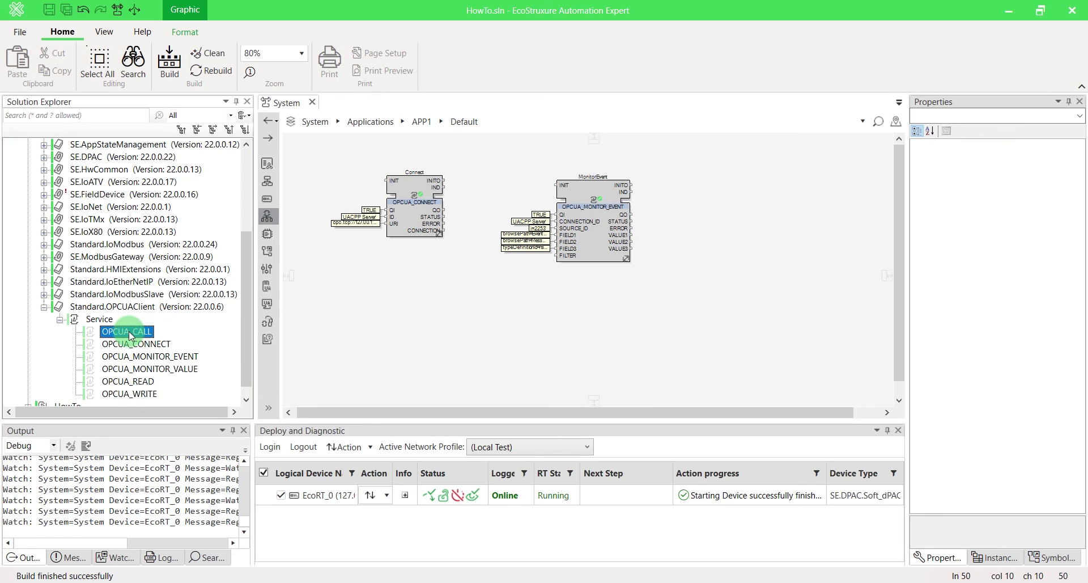
drag(129, 334, 699, 304)
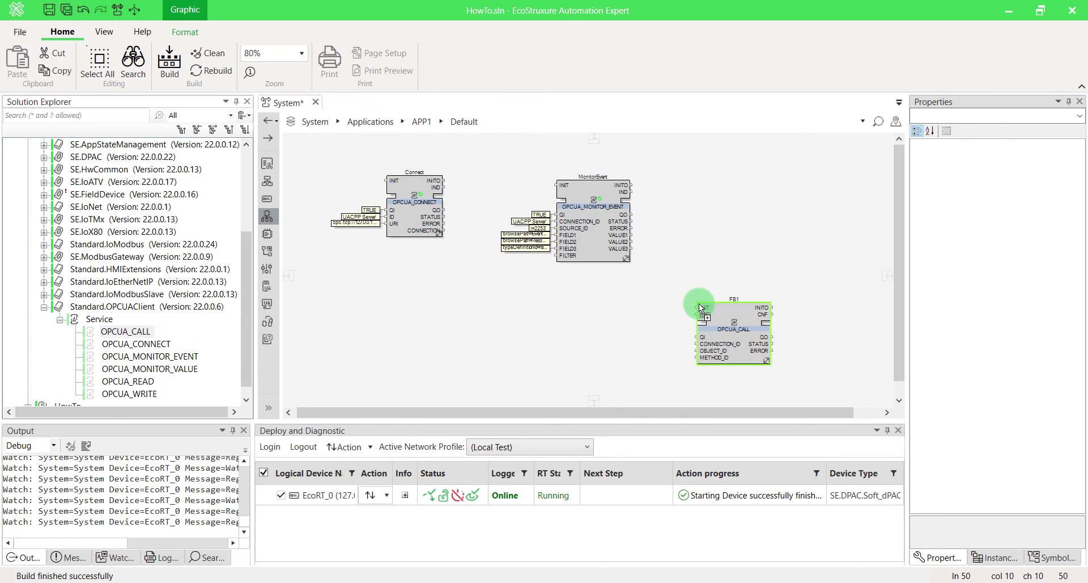
double_click(734, 300)
text(Acknowle)
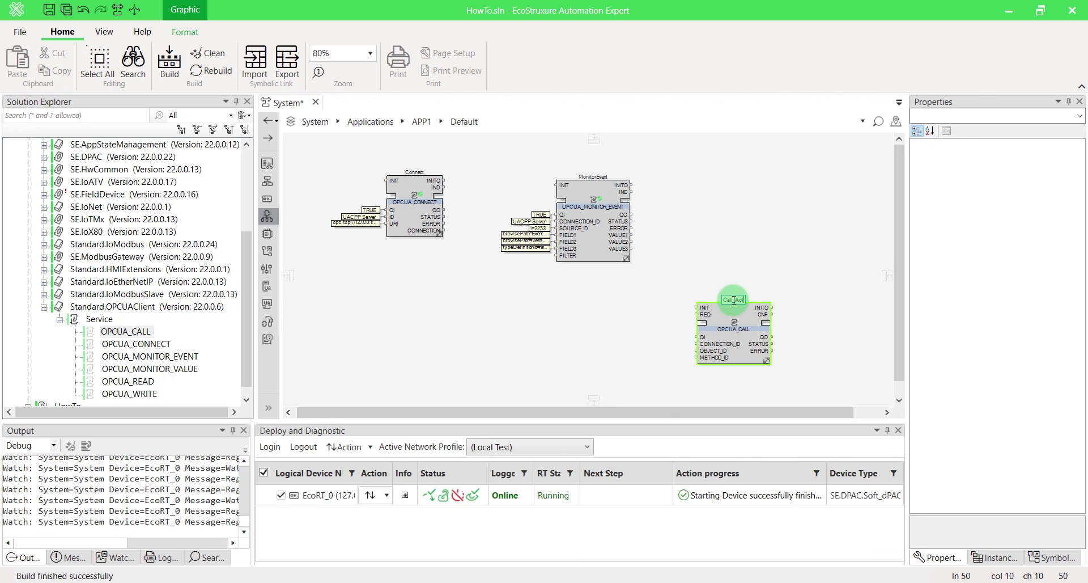
text(dge)
key(Return)
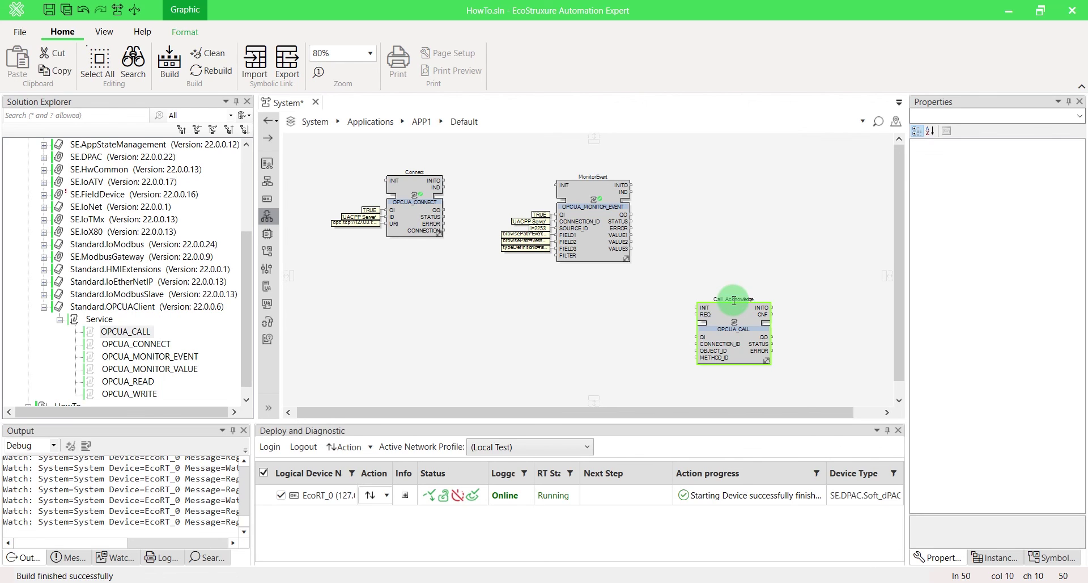
Step: Give QI a TRUE constant and CONNECTION_ID 'UACPP Server', then enlarge the block to show ARG1 and ARG2
double_click(705, 336)
double_click(734, 346)
text(UACPP Server)
key(Return)
drag(766, 361, 767, 377)
right_click(760, 373)
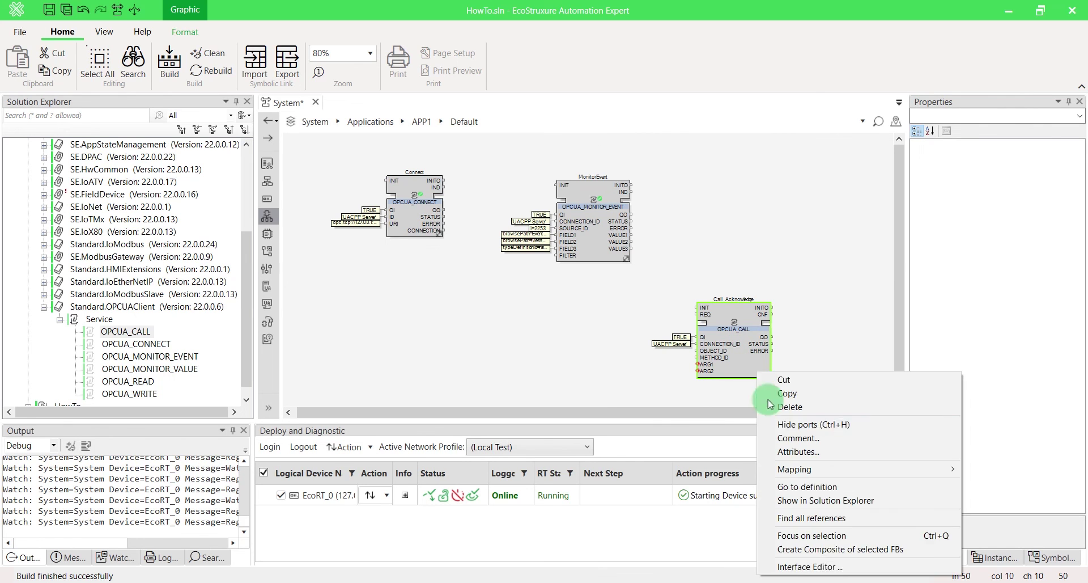
Step: In Call_Acknowledge's interface, make ARG1 a BYTE array of size 16 and ARG2 a STRING
click(833, 566)
click(572, 309)
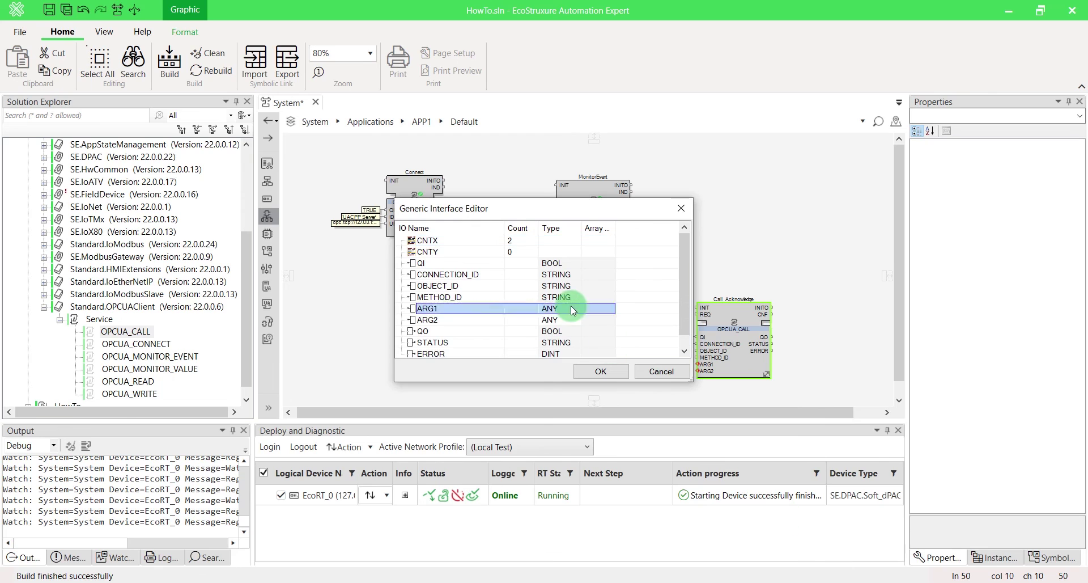
click(558, 313)
click(598, 310)
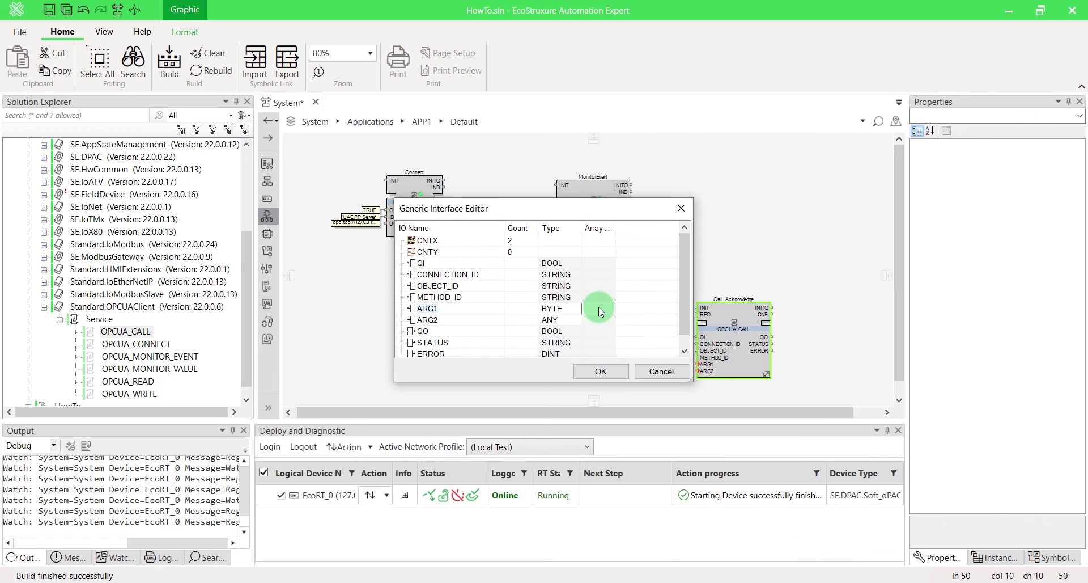
text(16)
click(563, 319)
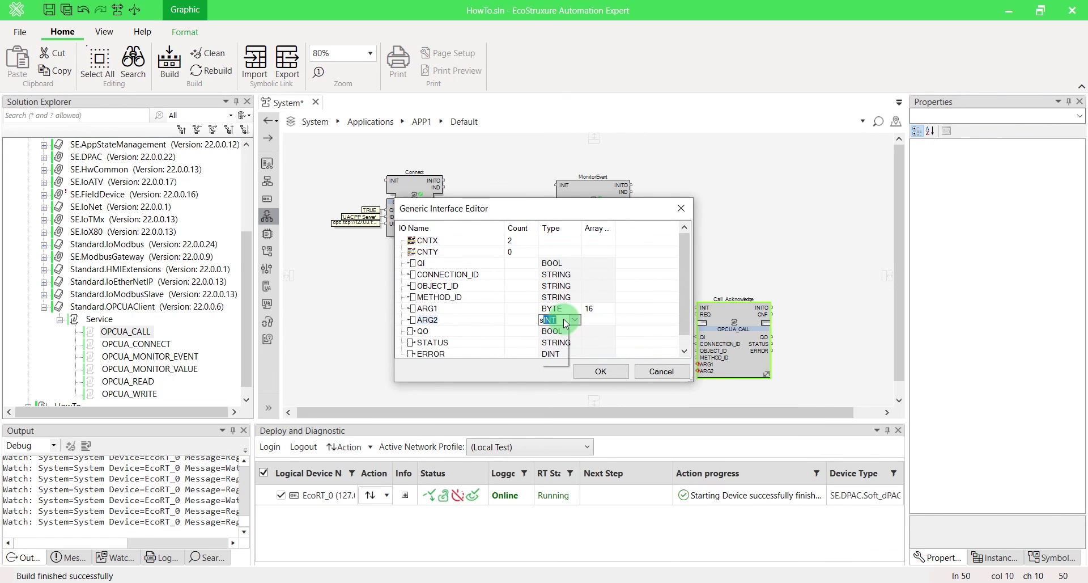
click(562, 342)
click(603, 374)
Step: Wire MonitorEvent's VALUE3 to OBJECT_ID and give METHOD_ID the constant i=9111
drag(630, 248, 694, 350)
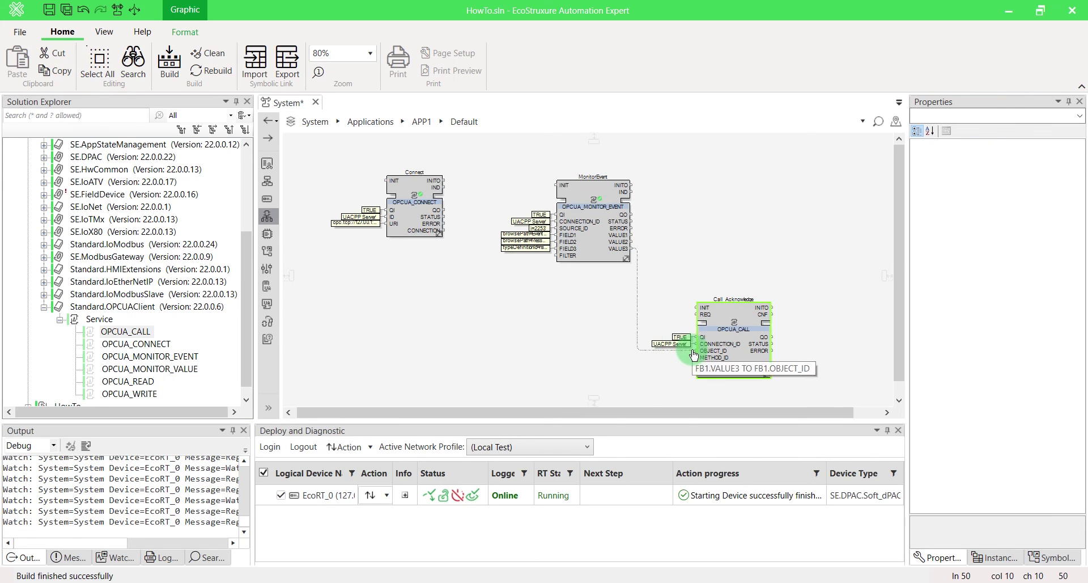
right_click(704, 356)
click(726, 362)
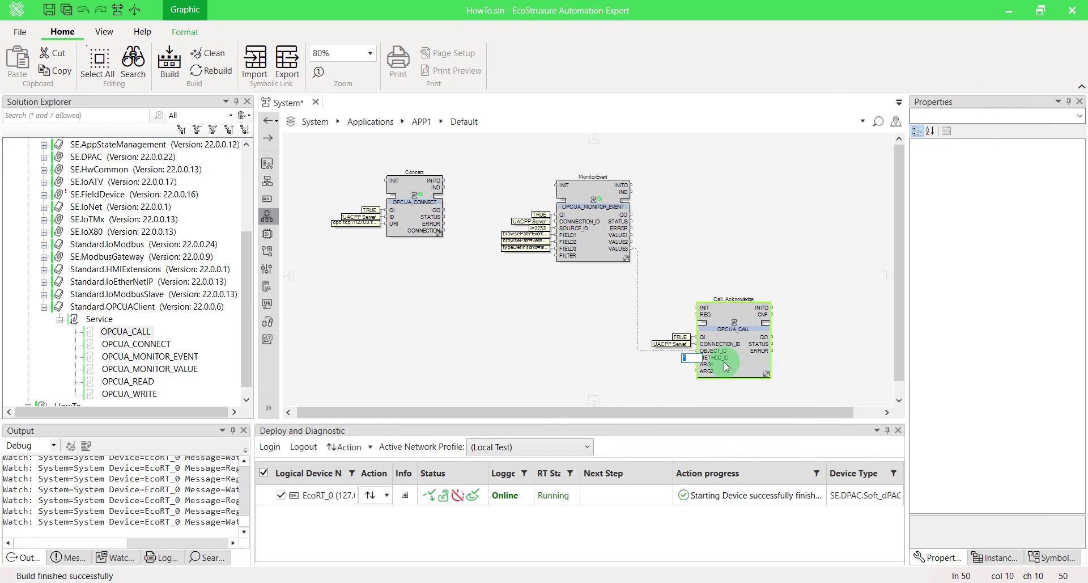
text('i=9)
key(Return)
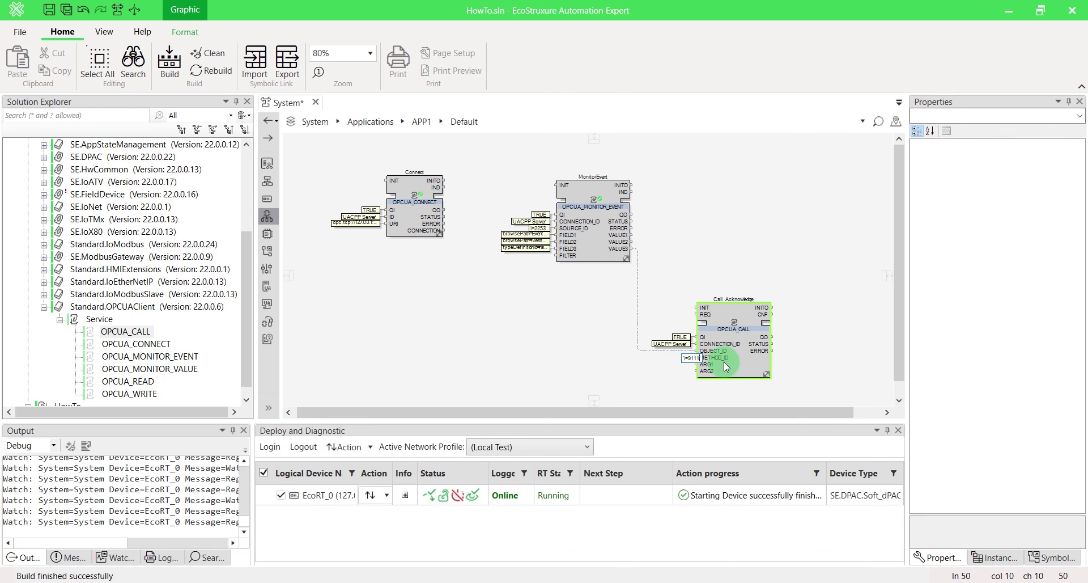
Step: Wire MonitorEvent's VALUE1 to ARG1 and give ARG2 the constant 'UA Client'
drag(631, 235, 696, 364)
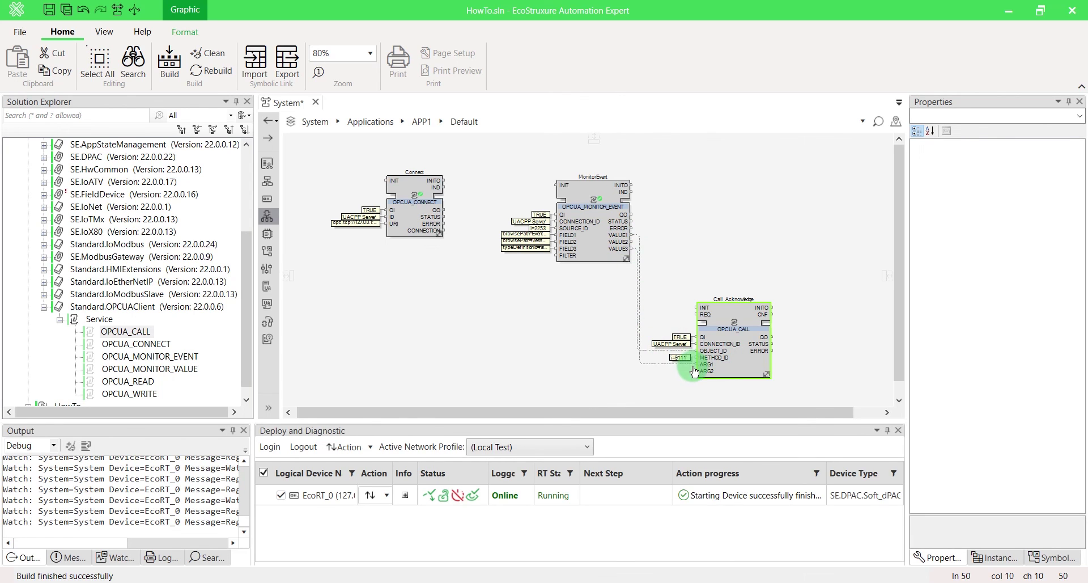
right_click(706, 371)
click(727, 376)
text('UA Cli)
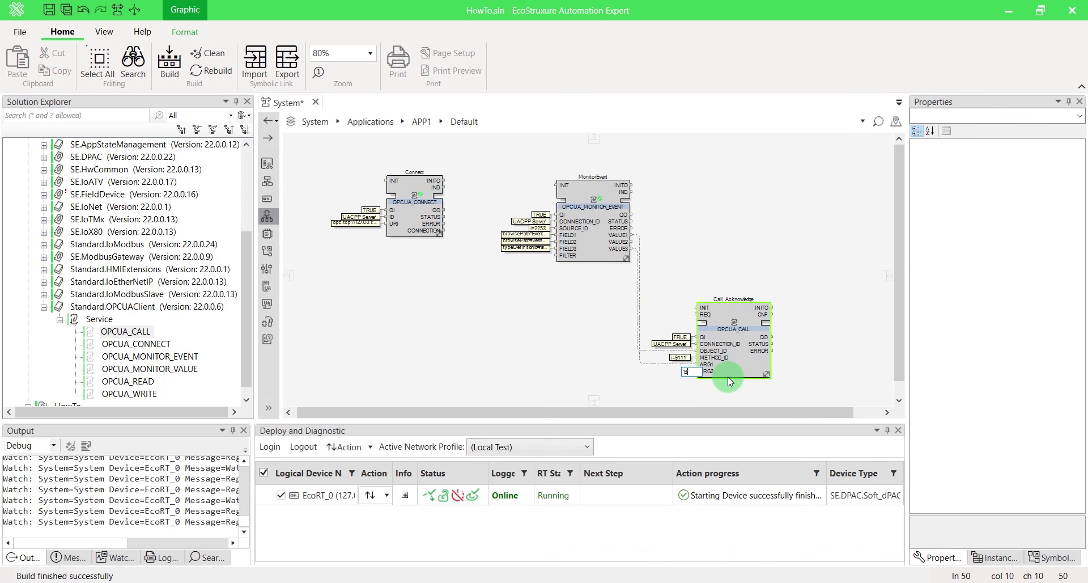
text(ent')
key(Return)
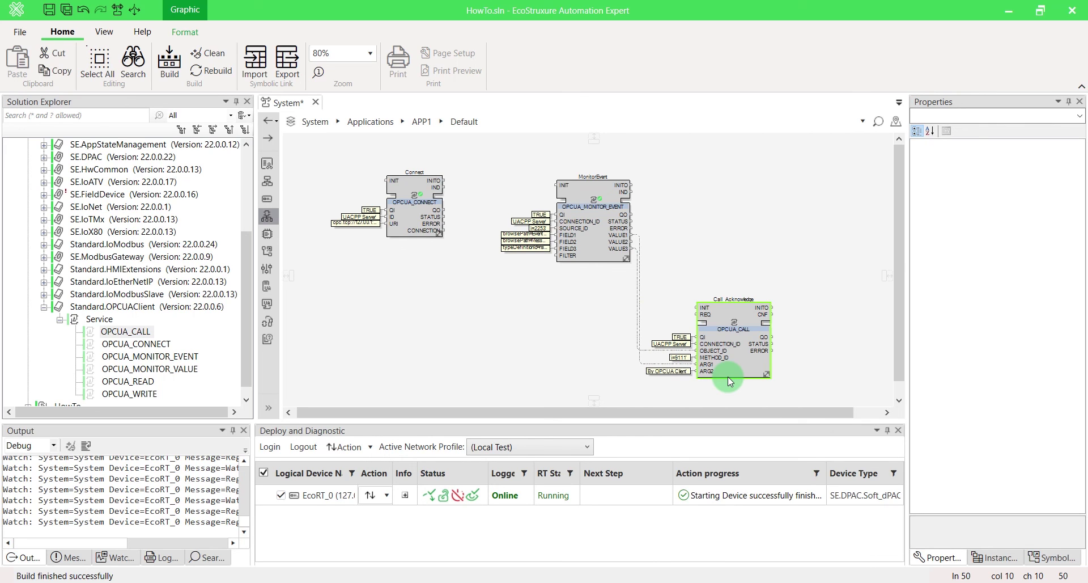
right_click(733, 333)
Step: Map Call_Acknowledge to EcoRT_0.RES0 and trigger MonitorEvent's INIT to start event reporting
mouse_move(782, 430)
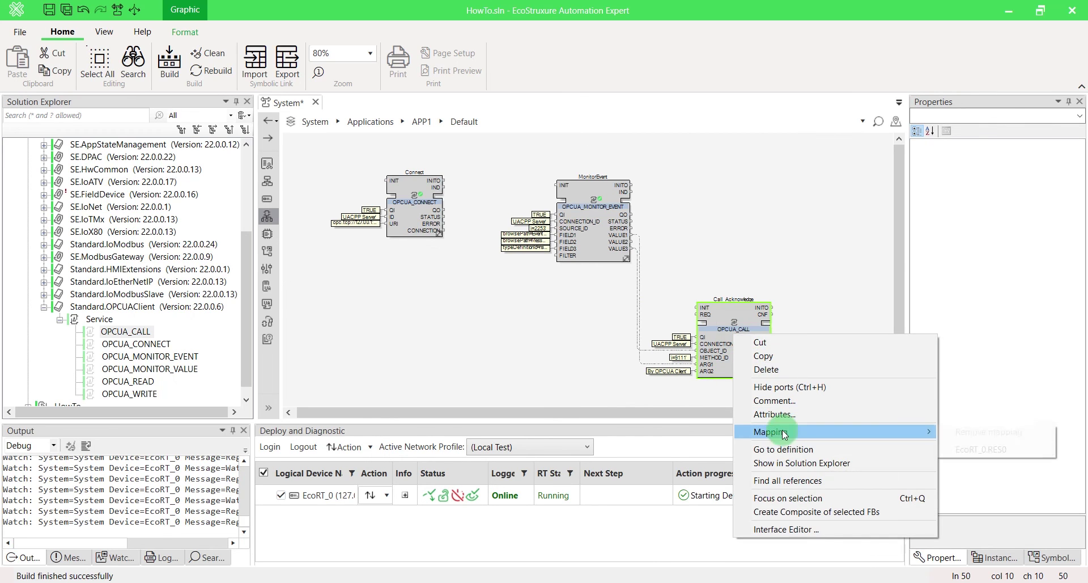
click(1015, 445)
right_click(562, 185)
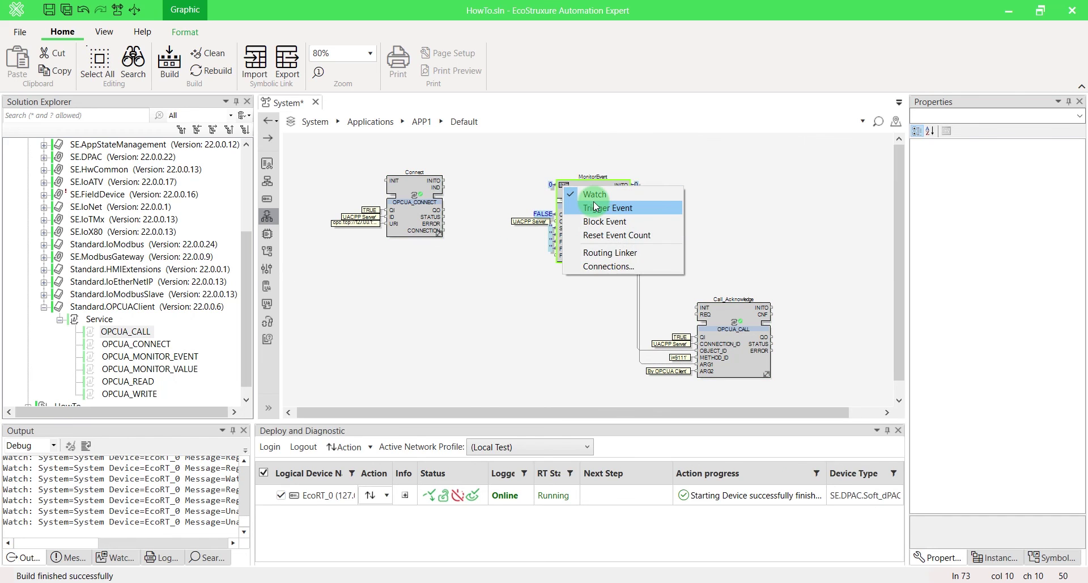
click(594, 207)
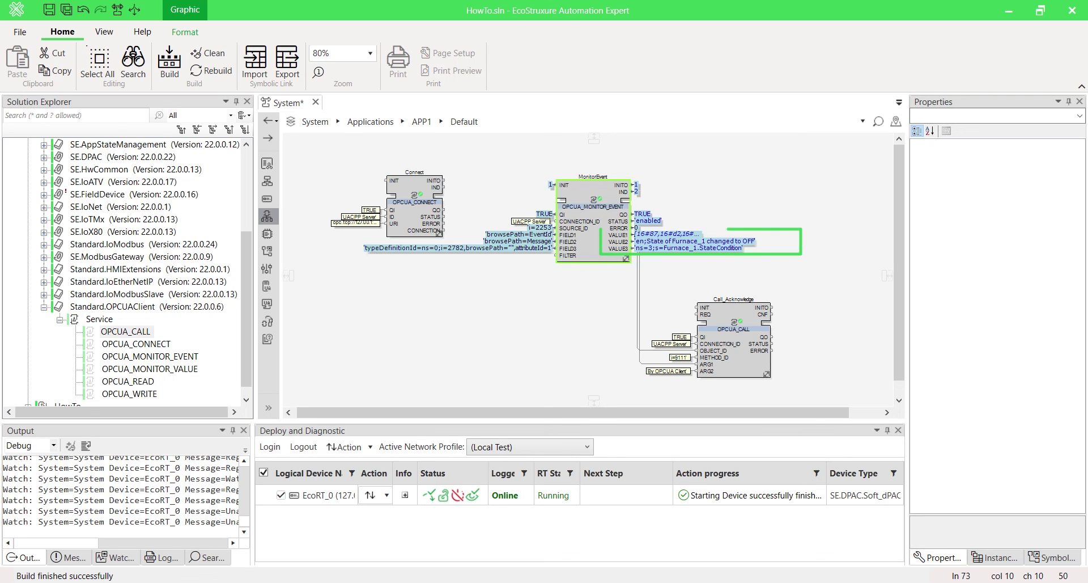
Step: Trigger Call_Acknowledge's REQ event to acknowledge the Furnace_1 alarm
click(462, 314)
right_click(706, 311)
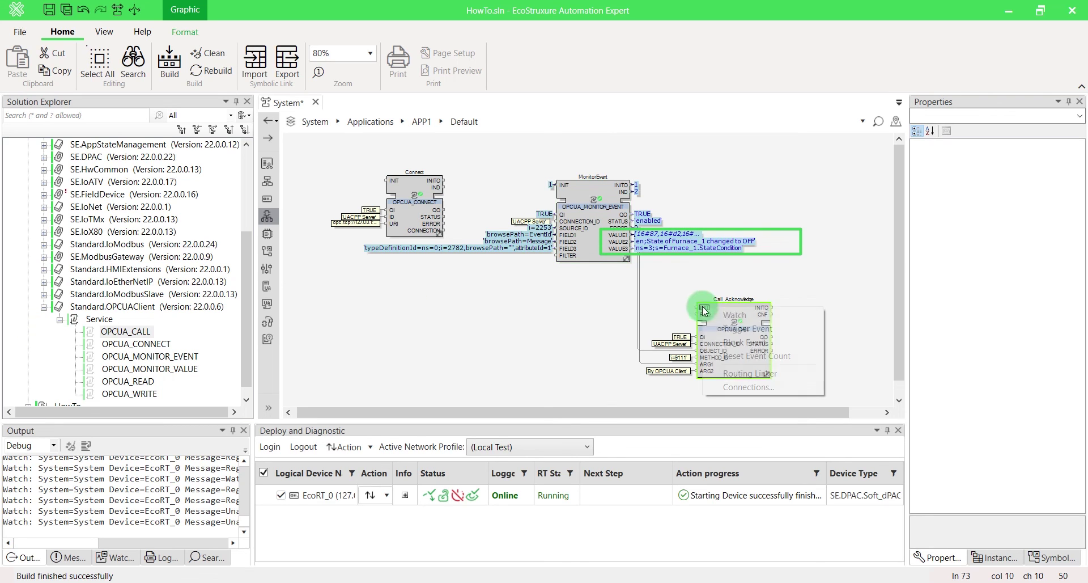
key(Escape)
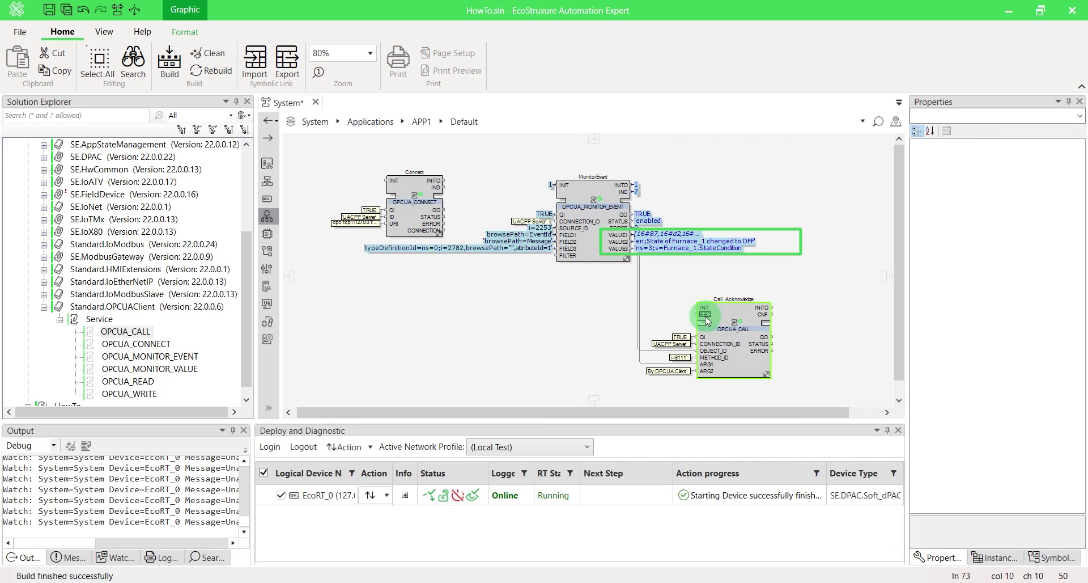
right_click(706, 316)
click(780, 338)
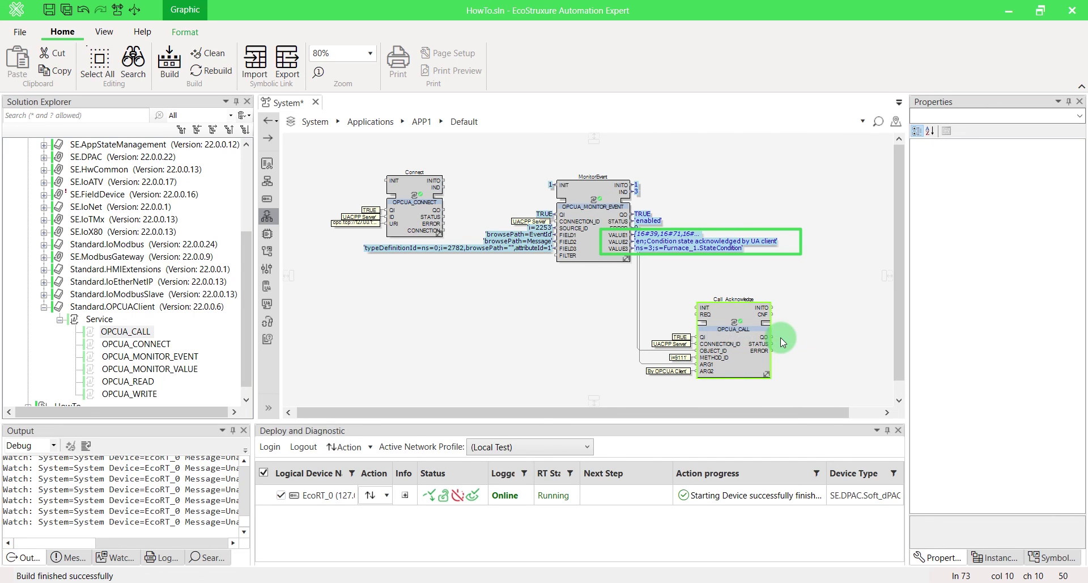